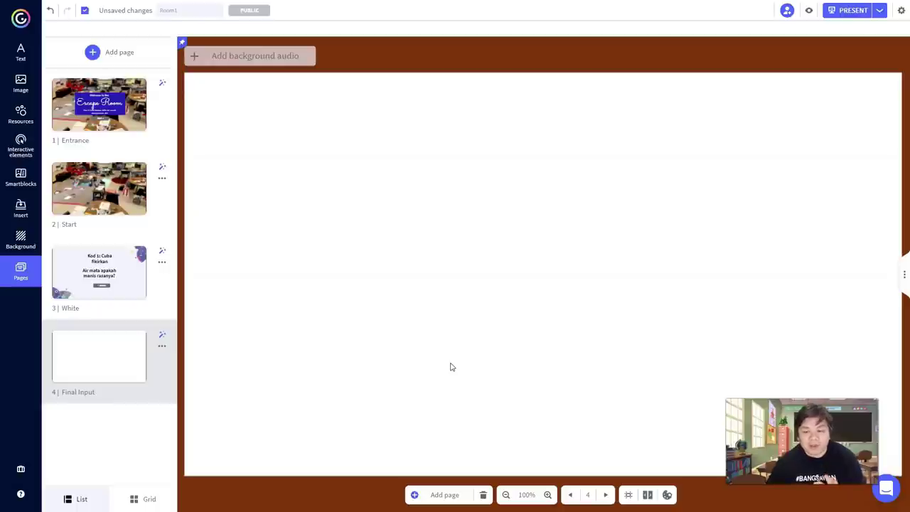
Add a large title to the blank Final Input page reading "Bersedia untuk berikan jawapan?".
click(20, 51)
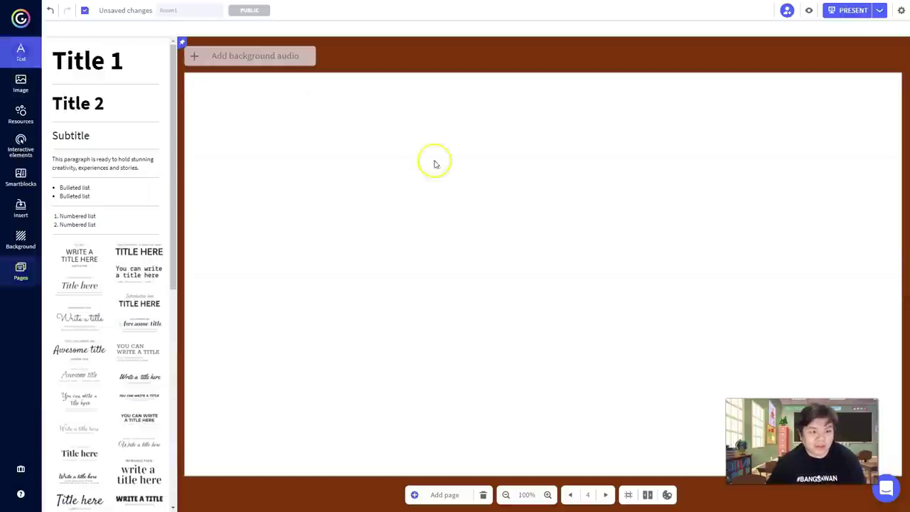
click(90, 128)
text(Bers)
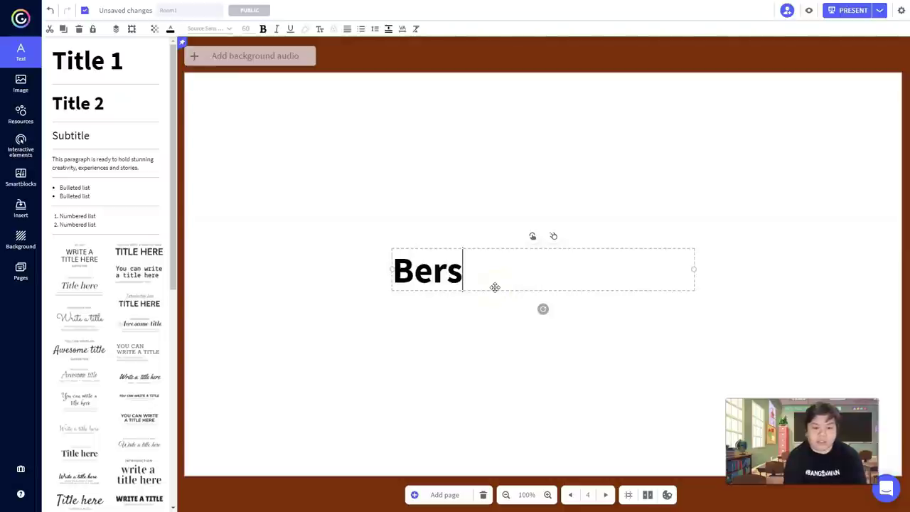
text(edia untuk )
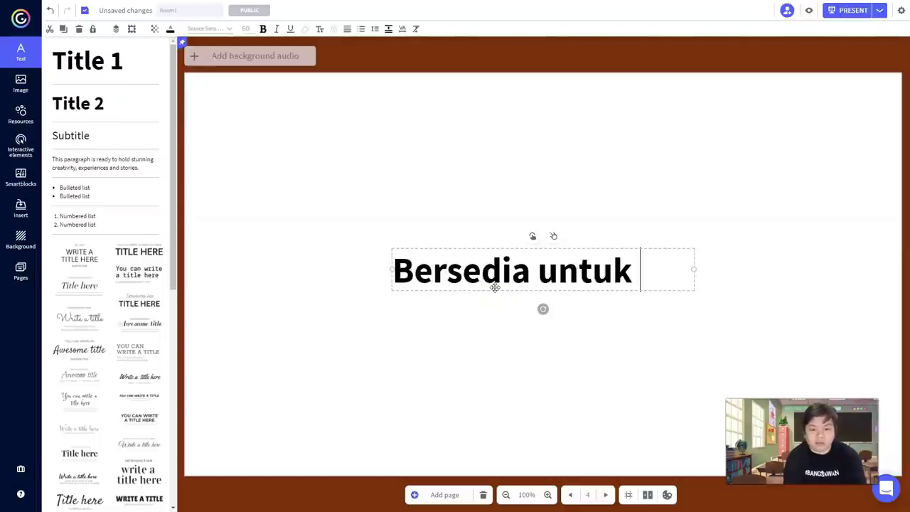
text(berikan jawapan?)
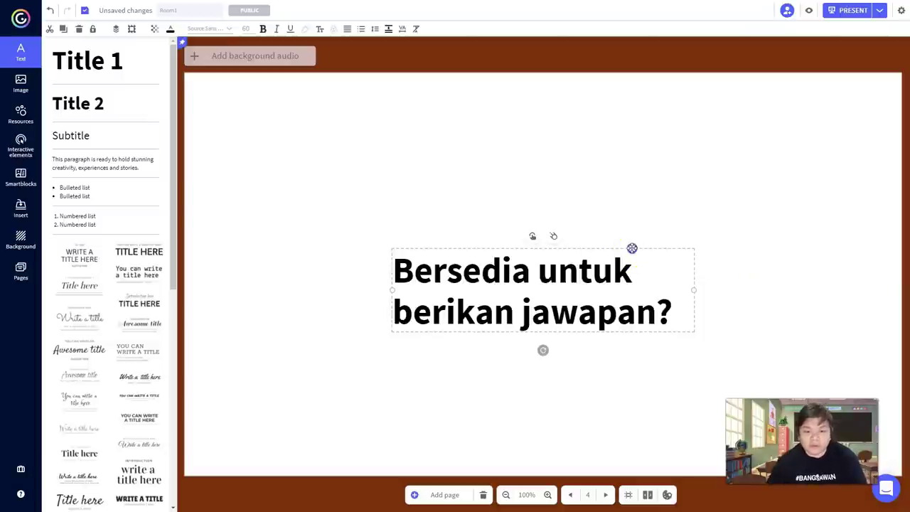
Move the title to the upper part of the page and centre-align its text.
drag(596, 267, 620, 157)
click(602, 160)
key(ctrl+a)
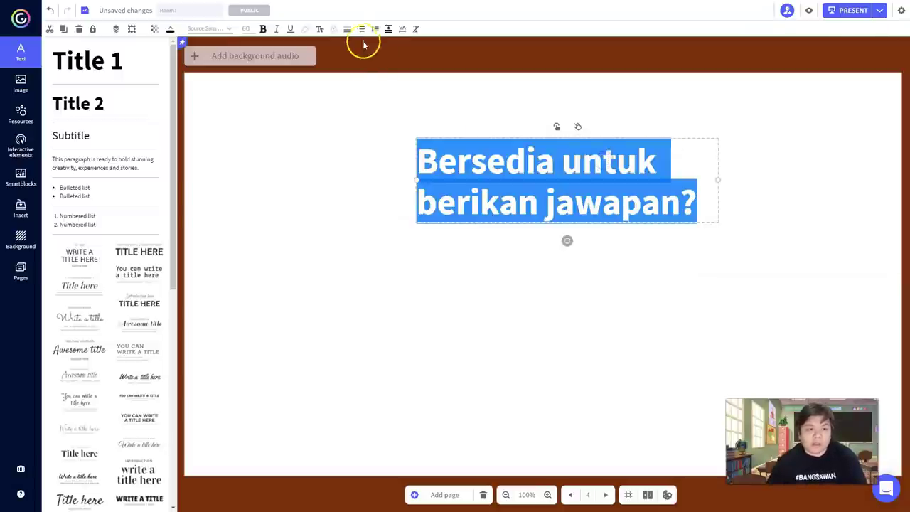
click(347, 29)
click(366, 49)
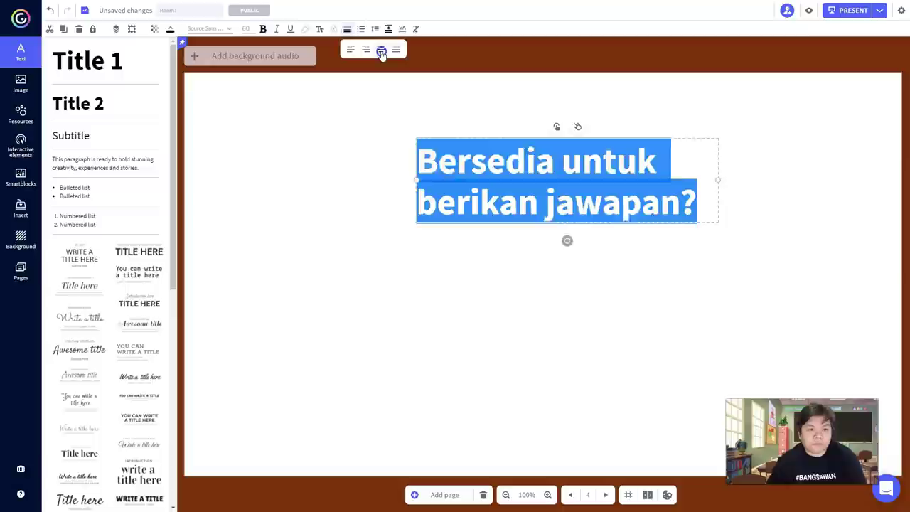
Add a paragraph below the title reading "Adakah anda sudah dapatkan 5 clue/kod?".
click(91, 158)
click(451, 265)
key(ctrl+a)
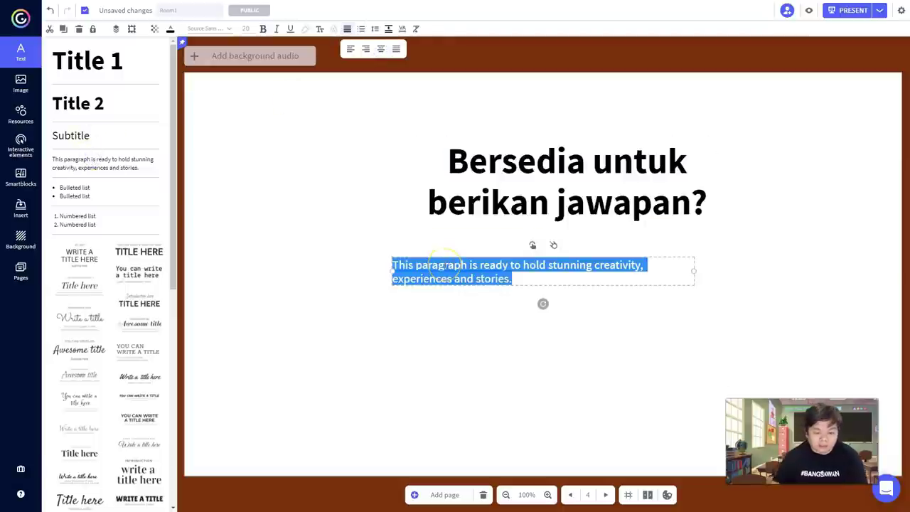
text(Adakah)
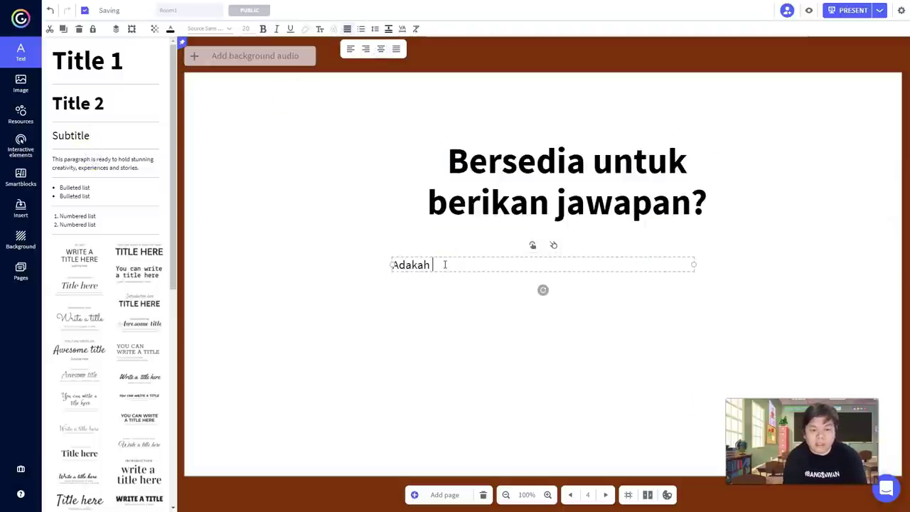
text( anda sudah dapatkan 5 clue/kod?)
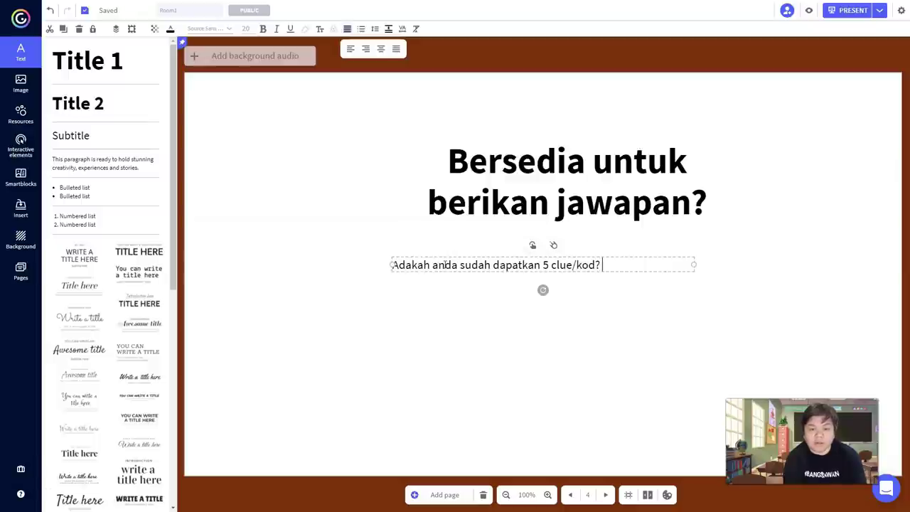
Reposition the title and the paragraph so the paragraph sits centred directly beneath the title.
click(590, 222)
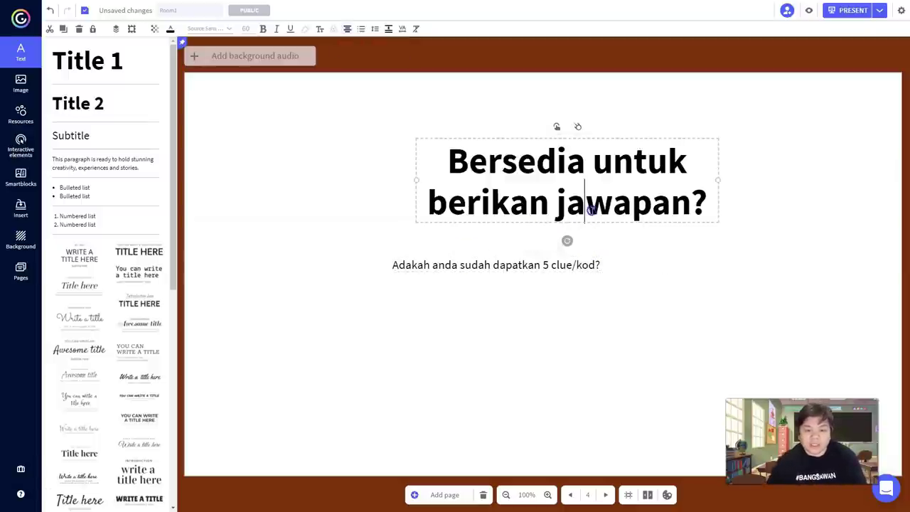
drag(589, 221, 644, 215)
click(571, 262)
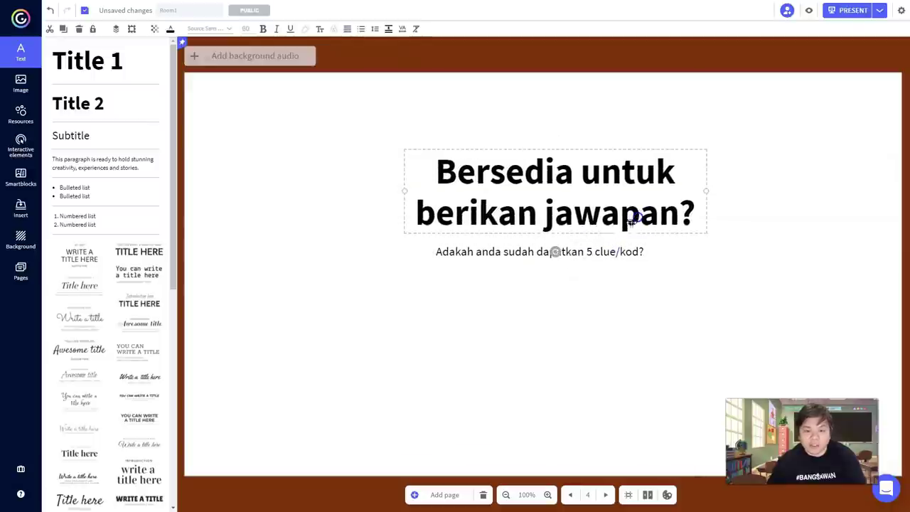
click(488, 352)
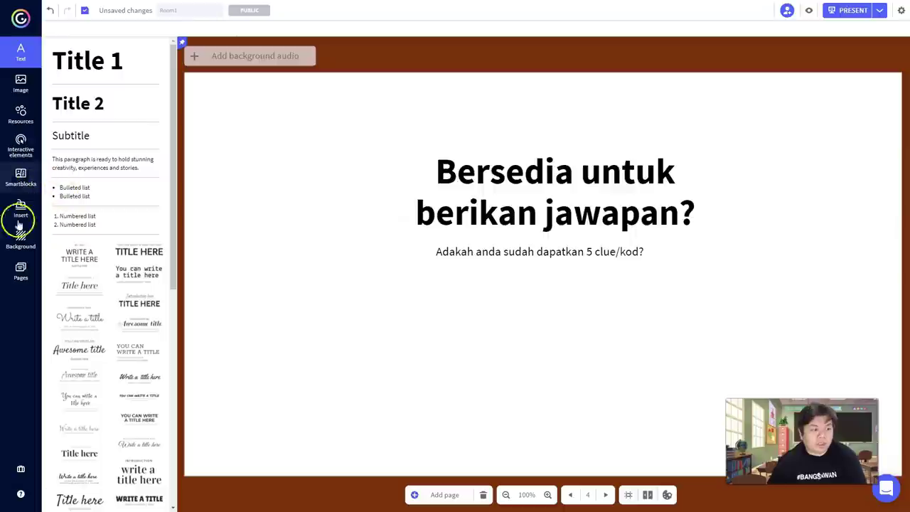
Place a RETURN button and a NEXT button side by side below the paragraph.
click(22, 156)
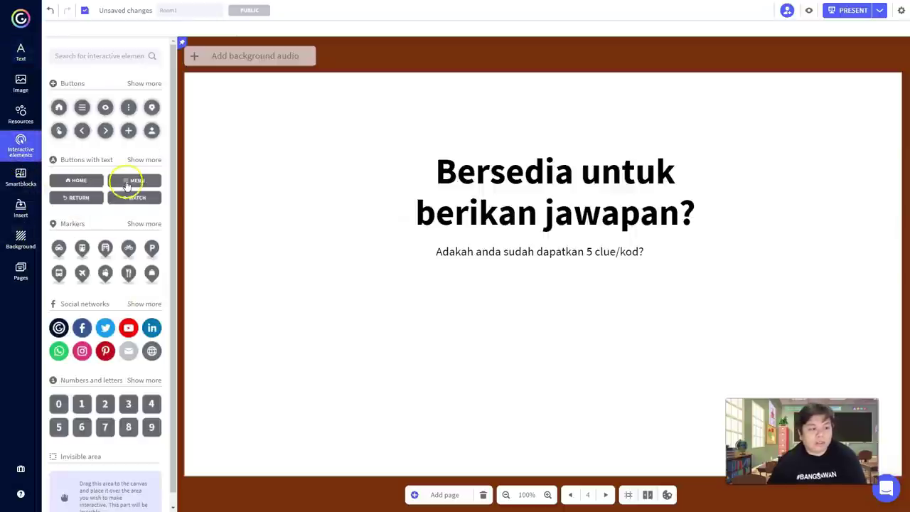
drag(77, 198, 475, 320)
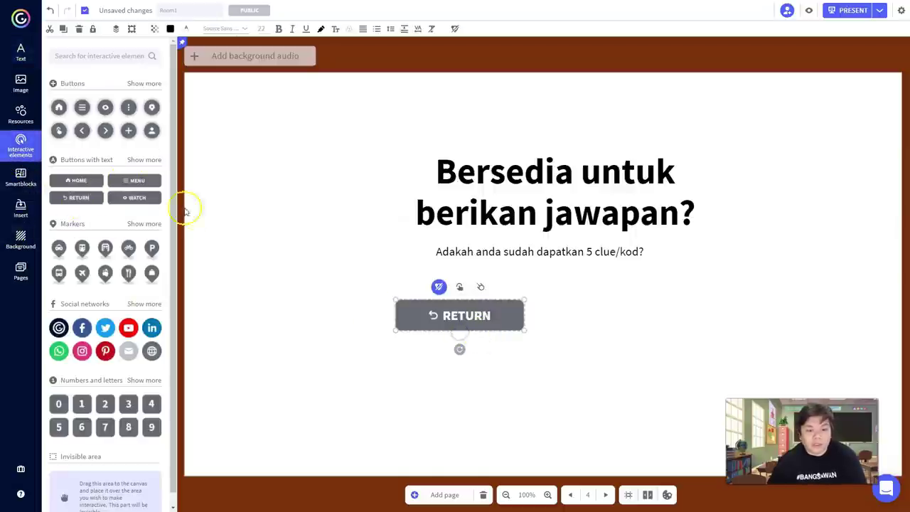
click(142, 160)
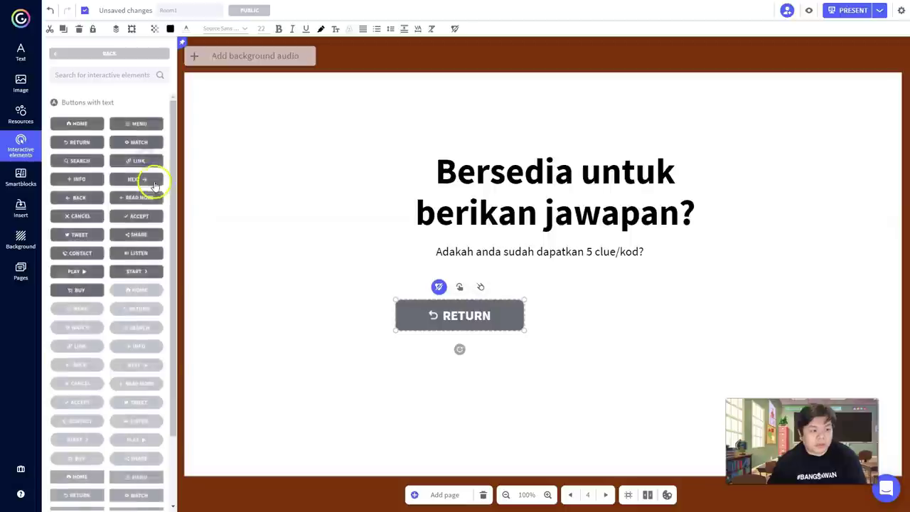
drag(137, 180, 646, 328)
Relabel the RETURN button as "BELUM" and the NEXT button as "SUDAH".
click(469, 317)
double_click(469, 317)
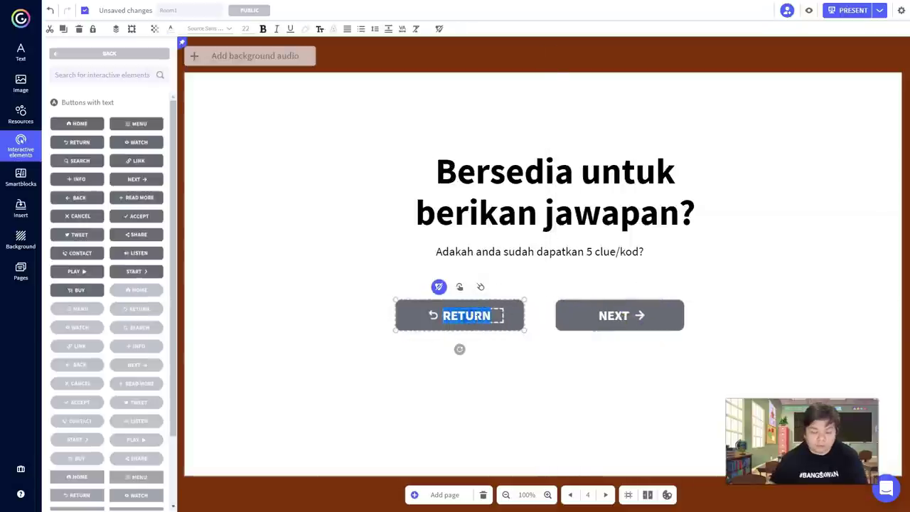
text(BELUM)
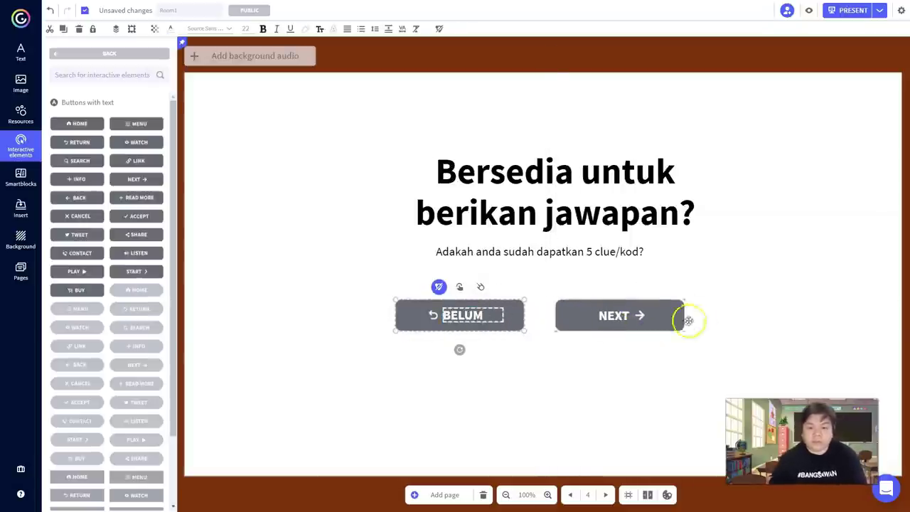
click(613, 314)
click(615, 315)
key(ctrl+a)
text(S)
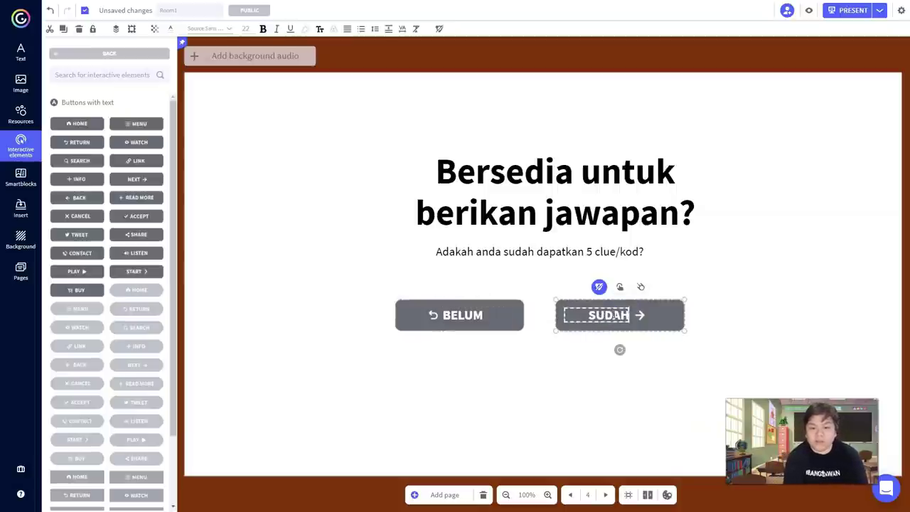
Give the BELUM button a Go to page interactivity that leads to another page of the presentation.
double_click(487, 321)
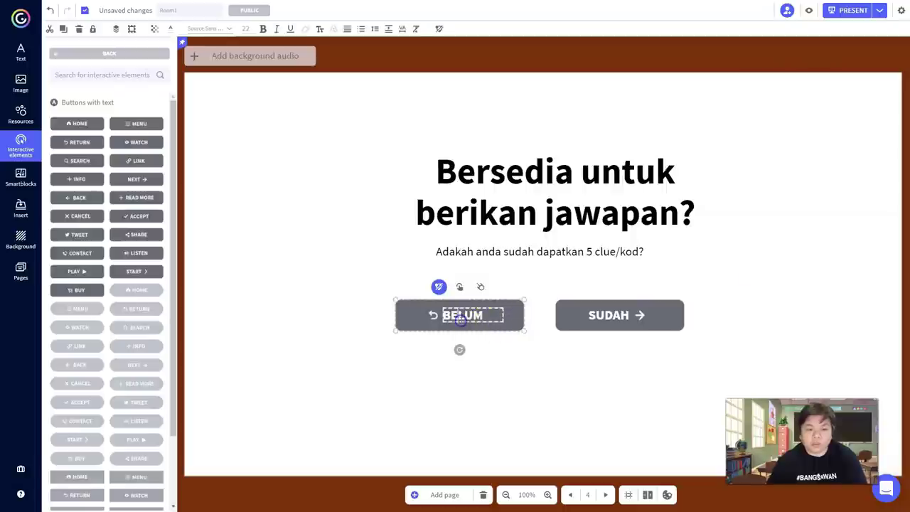
click(459, 287)
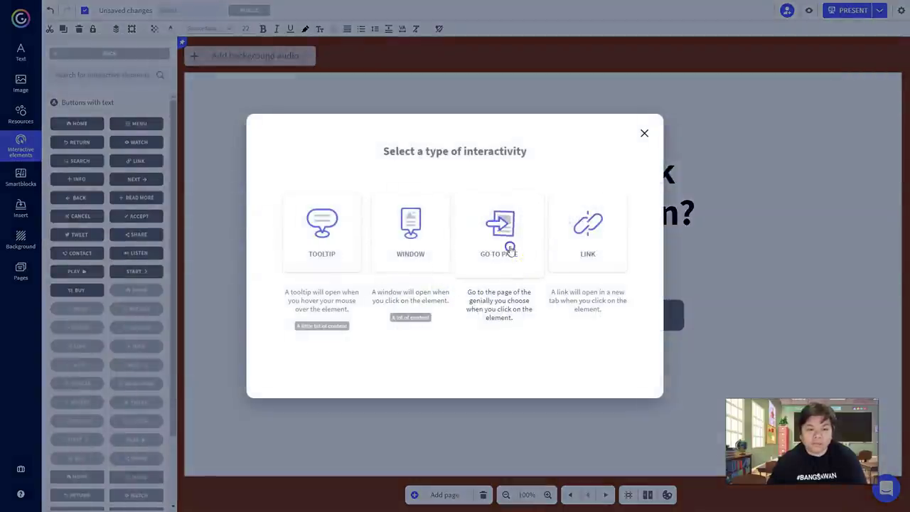
click(508, 248)
click(398, 266)
click(688, 384)
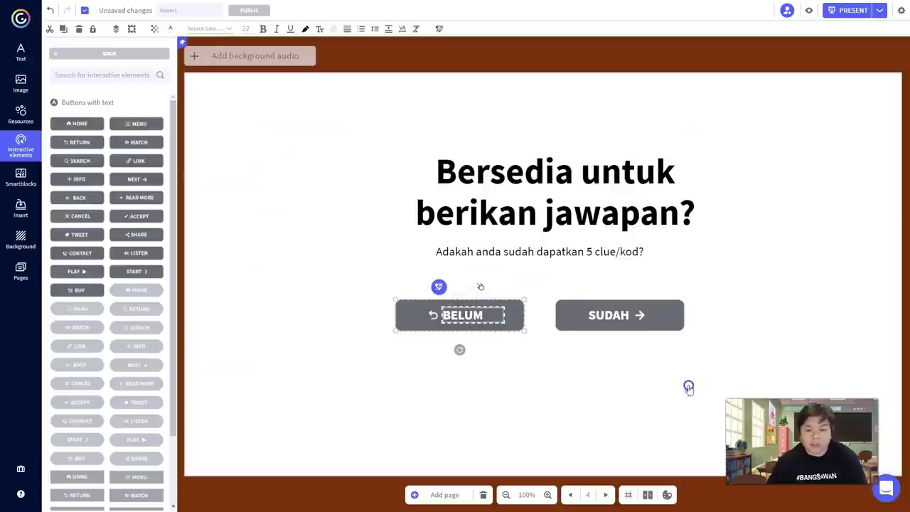
click(629, 331)
click(585, 382)
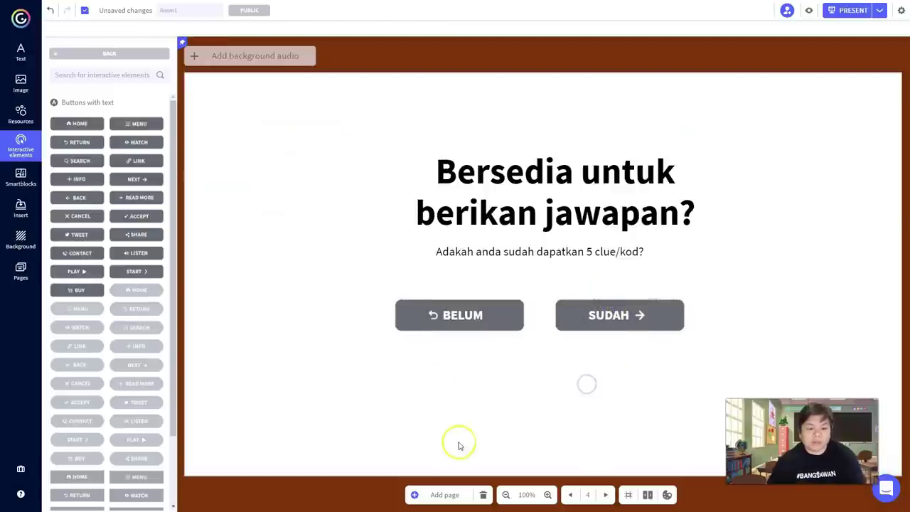
Add a new page after the Final Input page using the White template.
click(21, 272)
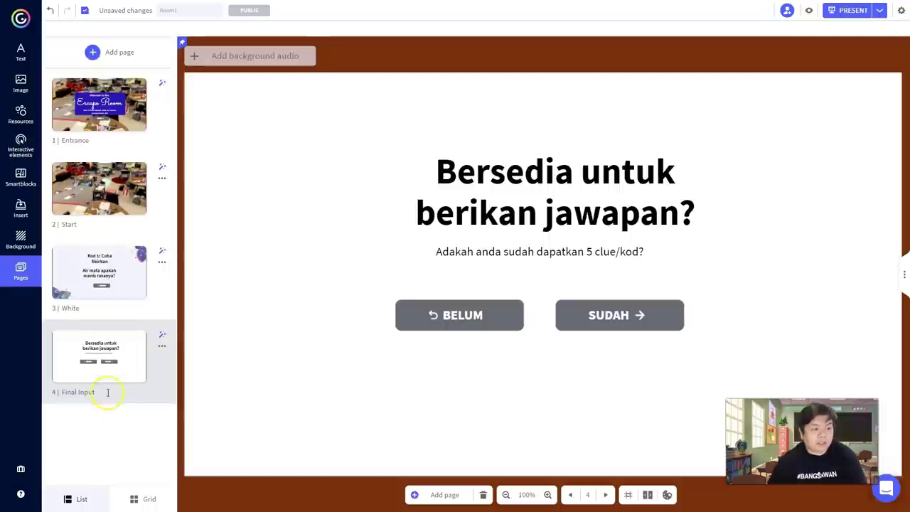
click(117, 54)
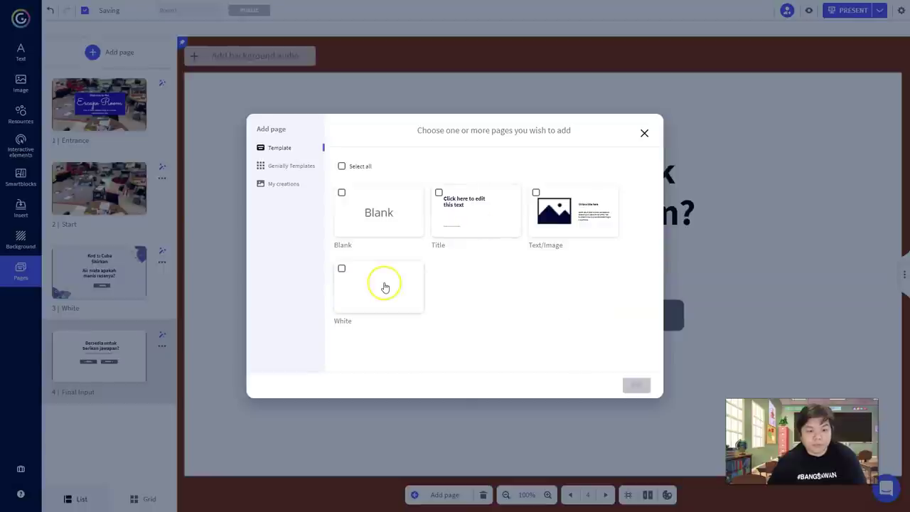
click(383, 284)
click(637, 384)
Add the title "Berikan Kod Akhir anda/jawapan" to the new page and move it to mid-height.
text(Berikan Kod Akhir anda/jawapan)
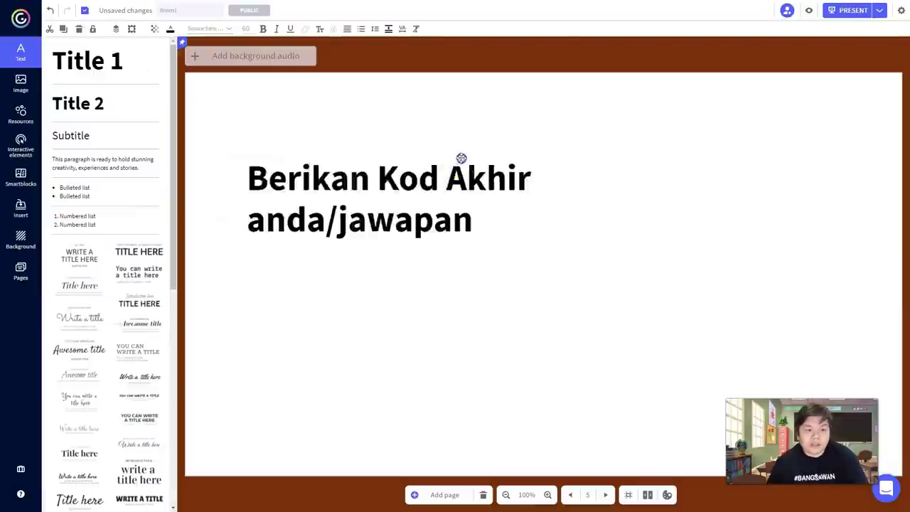
drag(459, 156, 438, 228)
click(664, 197)
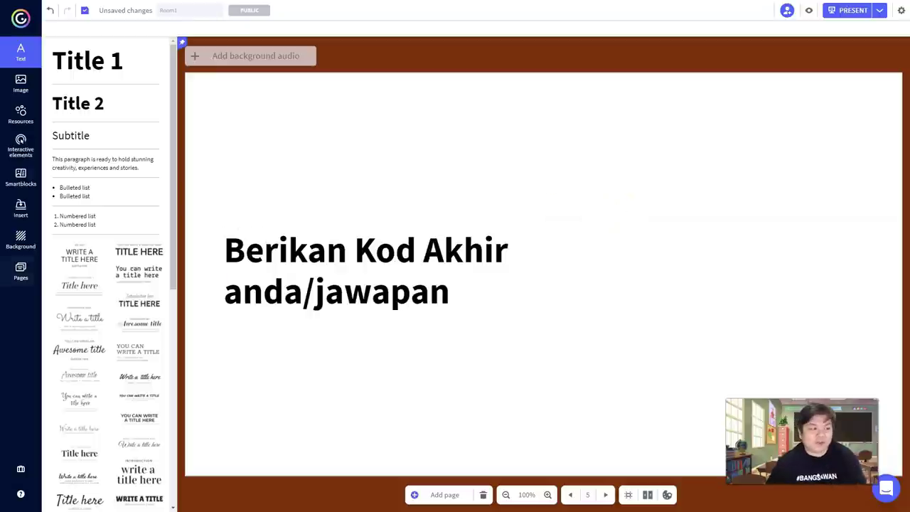
Open the options for inserting other content, then switch to The Key Submission in Google Forms and open the "The Word to Unlock" question.
click(21, 208)
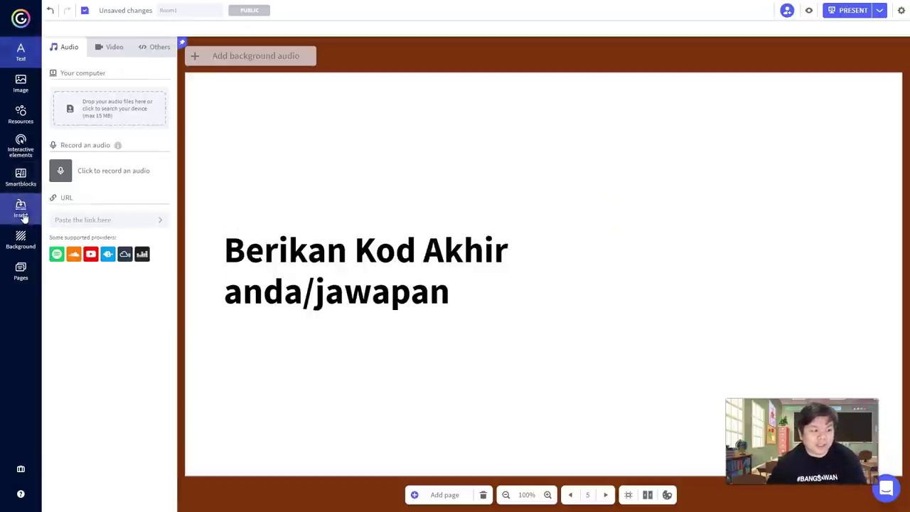
click(145, 49)
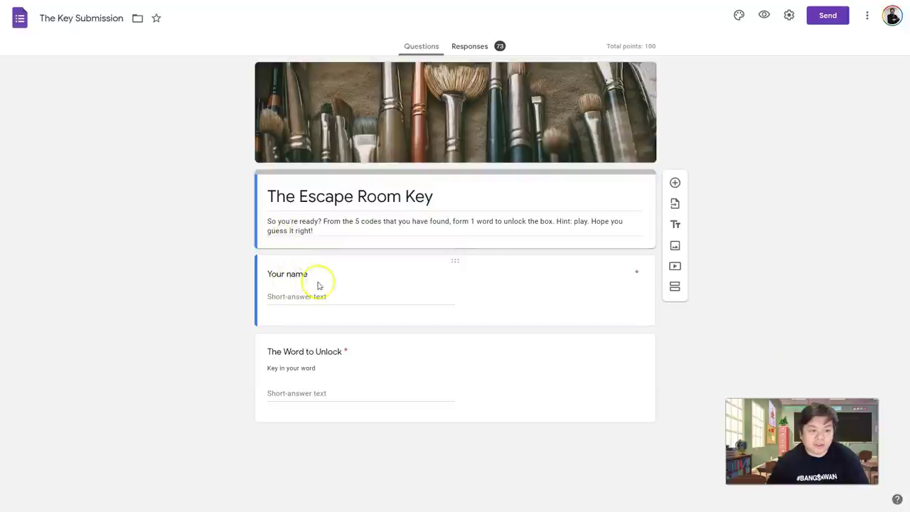
click(298, 388)
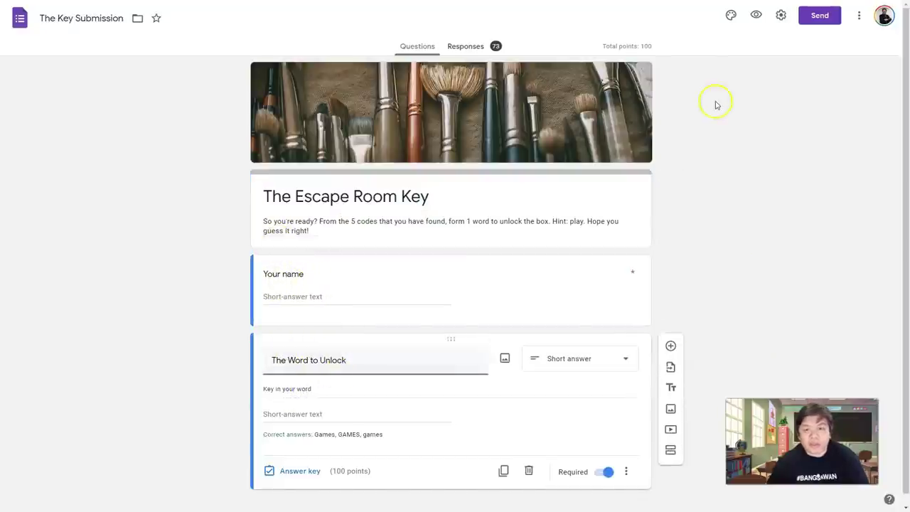
Review the form's general and quiz settings, save them, and check the answer key of the "The Word to Unlock" question.
click(780, 17)
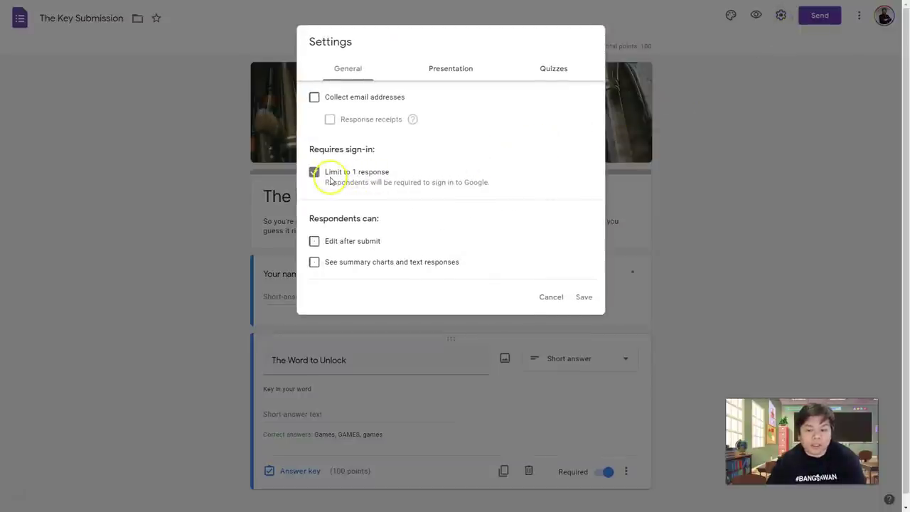
click(564, 69)
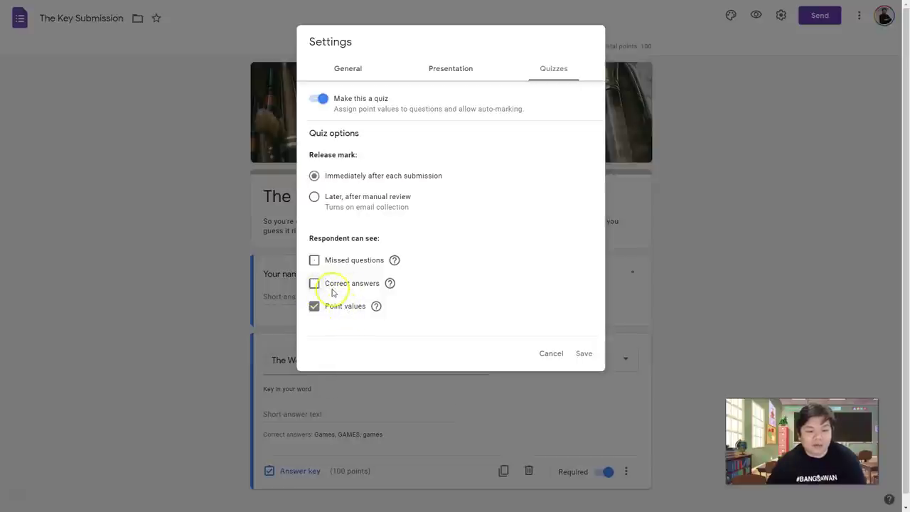
click(583, 353)
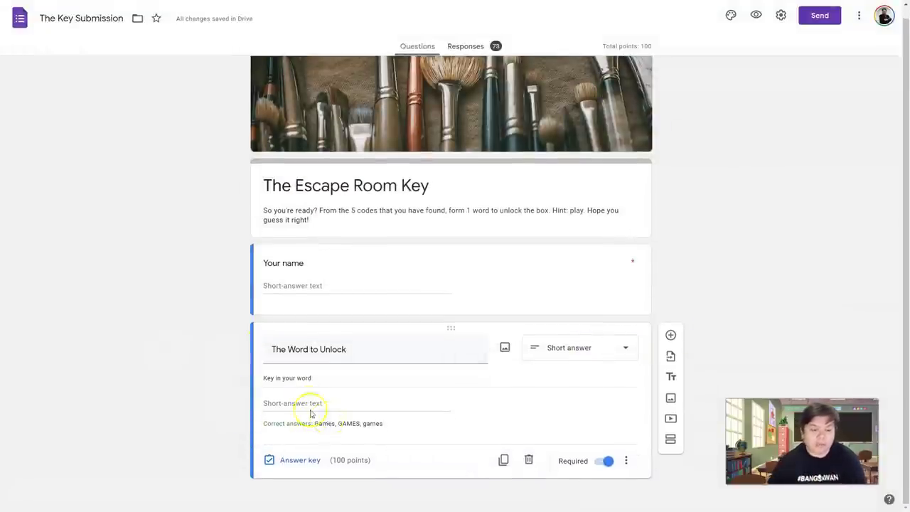
click(305, 460)
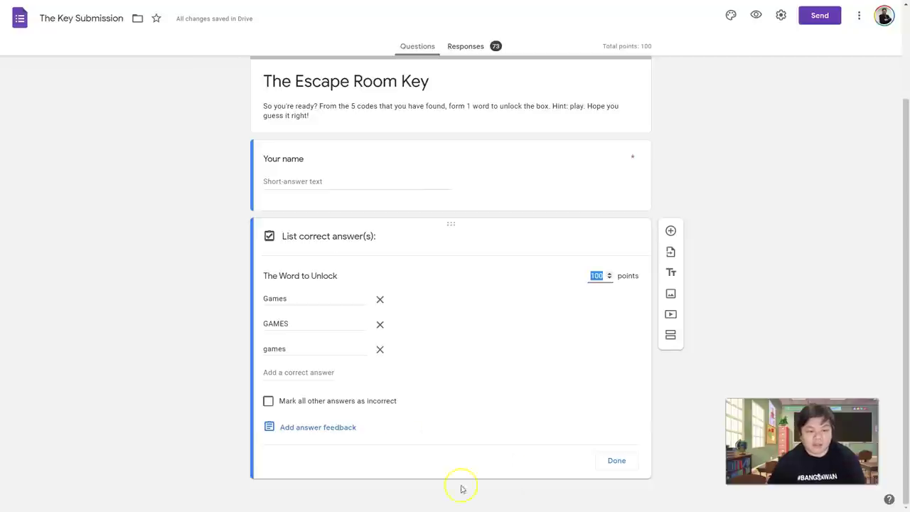
click(612, 460)
Copy the embed HTML code of the form from its send options.
click(817, 16)
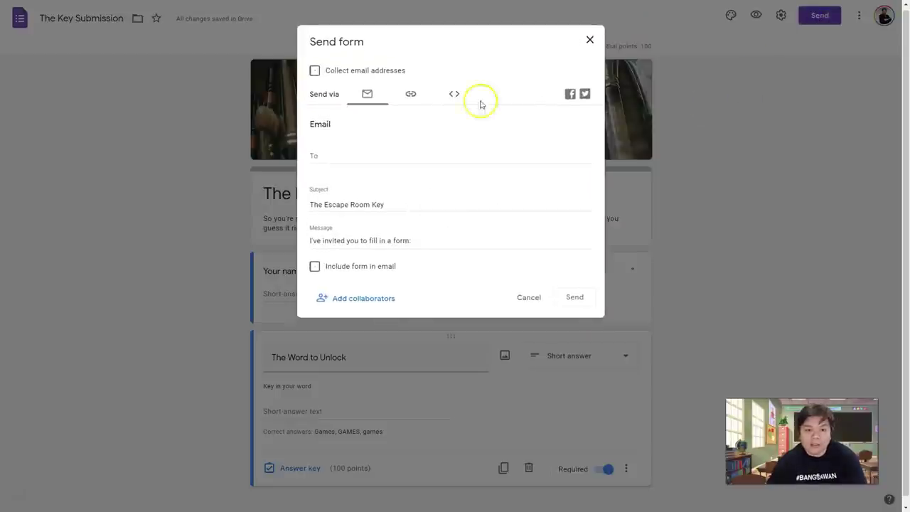
click(454, 93)
click(399, 145)
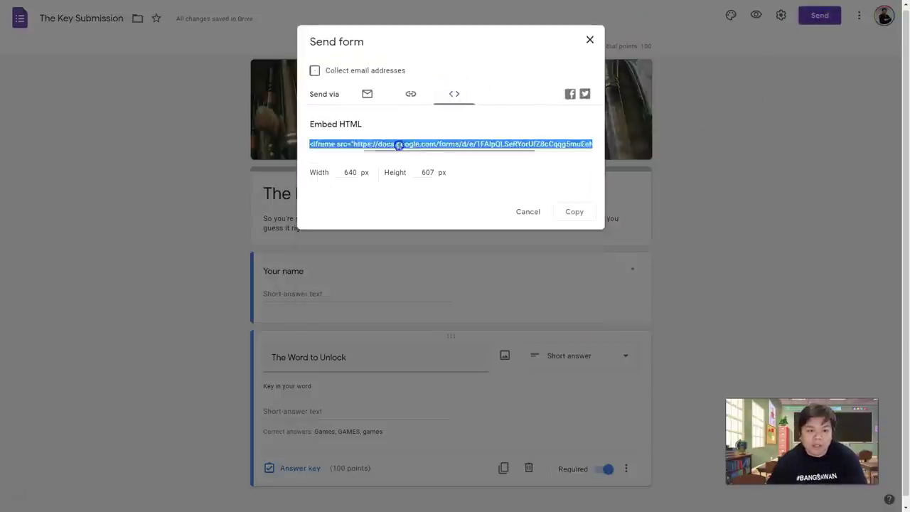
click(584, 214)
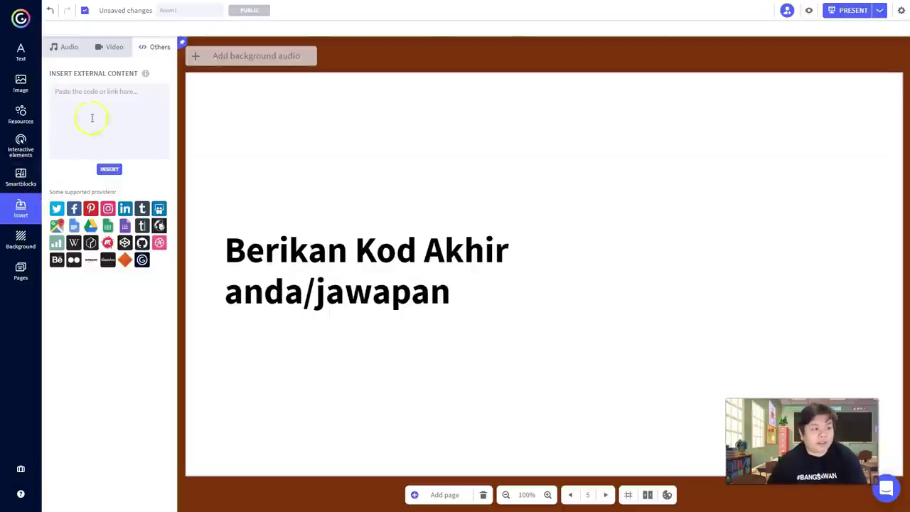
Embed the form on the answer page in Genially using the copied code, place it beside the title and enlarge it to show all questions.
key(ctrl+v)
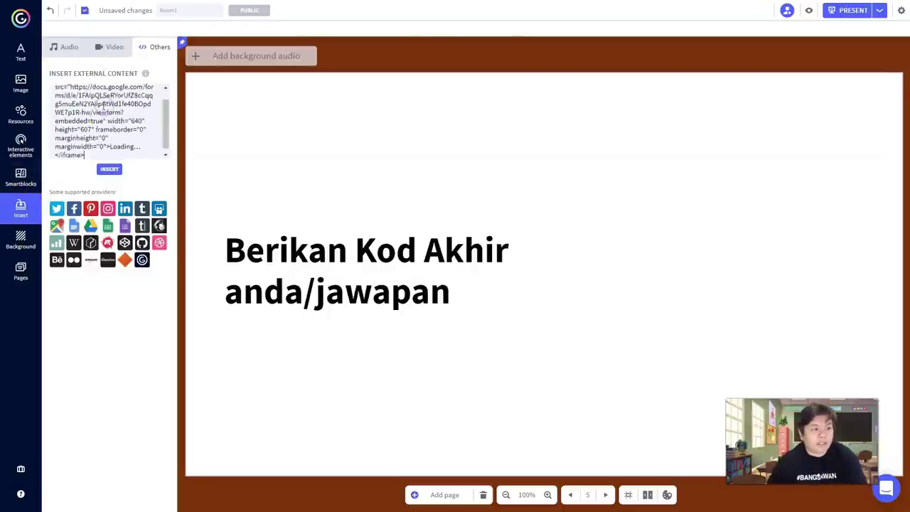
click(109, 169)
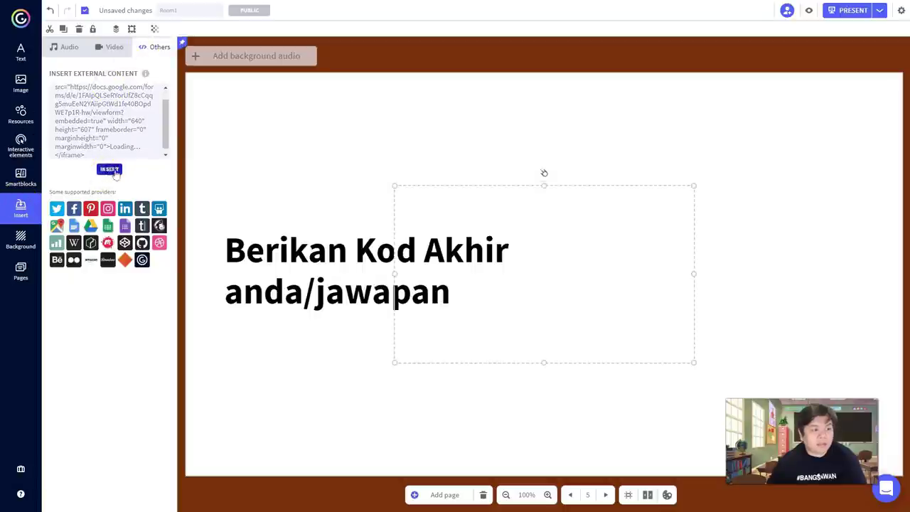
drag(534, 244, 670, 208)
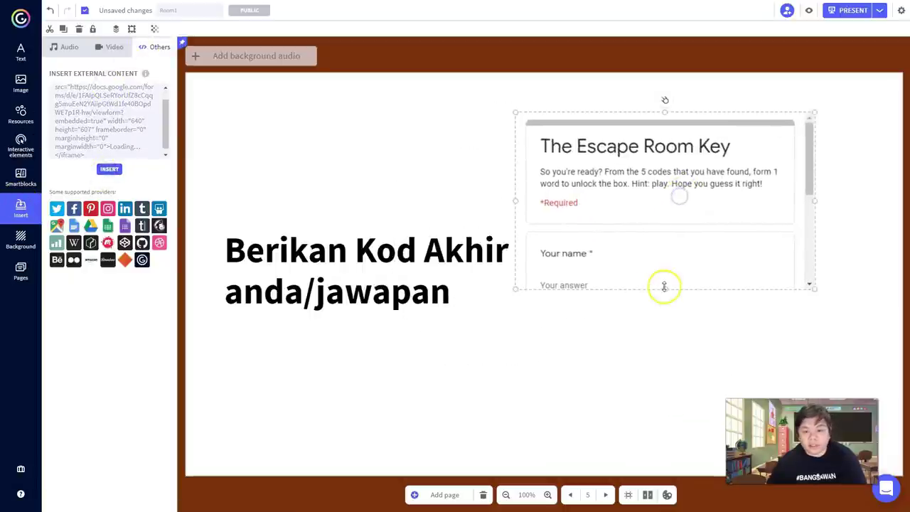
drag(661, 286, 674, 452)
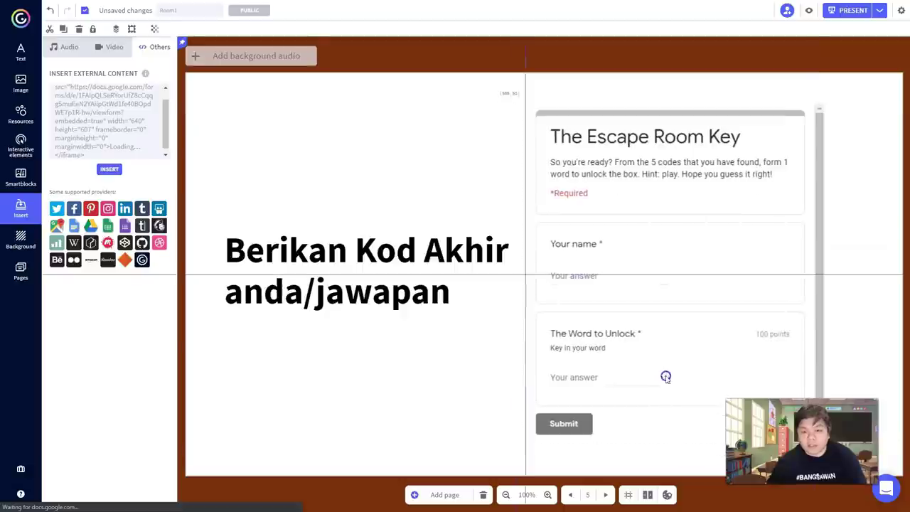
Try a parchment texture and the classroom photo as page background, and settle on the white library background with a purple and gold painted edge.
click(20, 236)
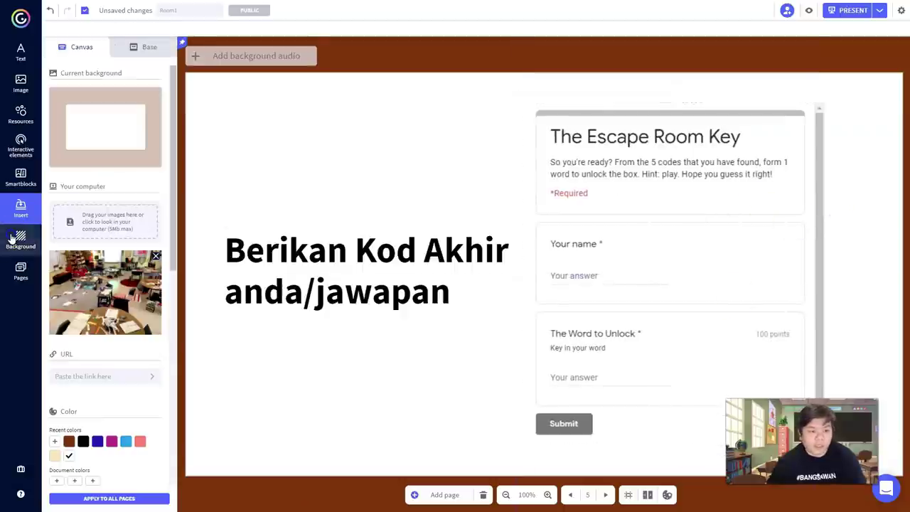
scroll(144, 378, down, 2)
scroll(145, 379, down, 5)
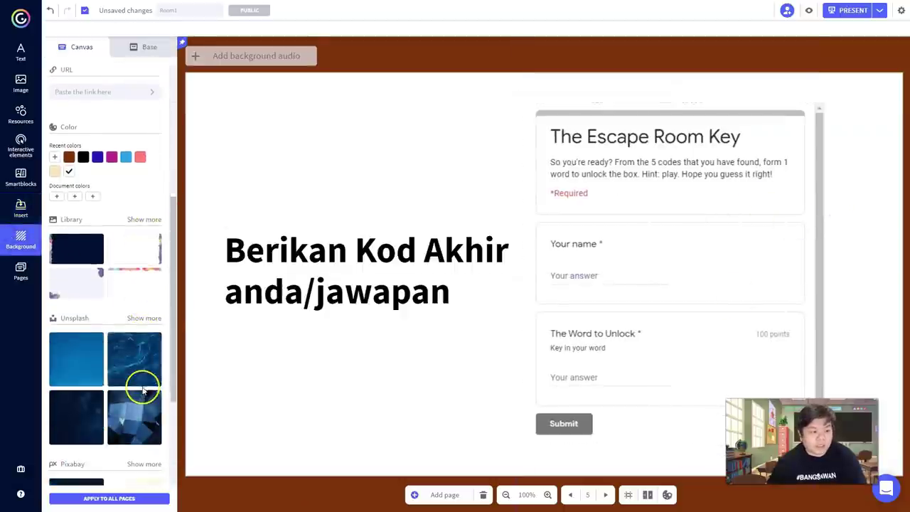
click(130, 355)
scroll(102, 285, up, 7)
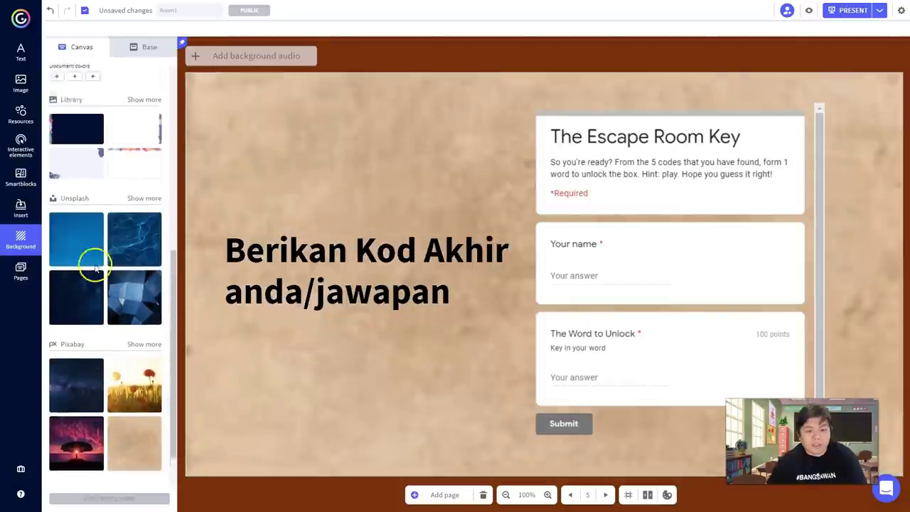
click(131, 188)
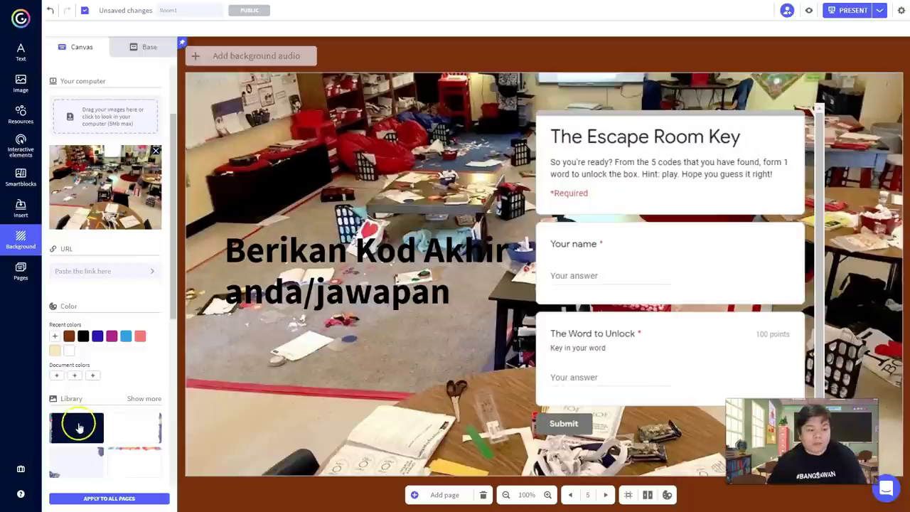
click(126, 444)
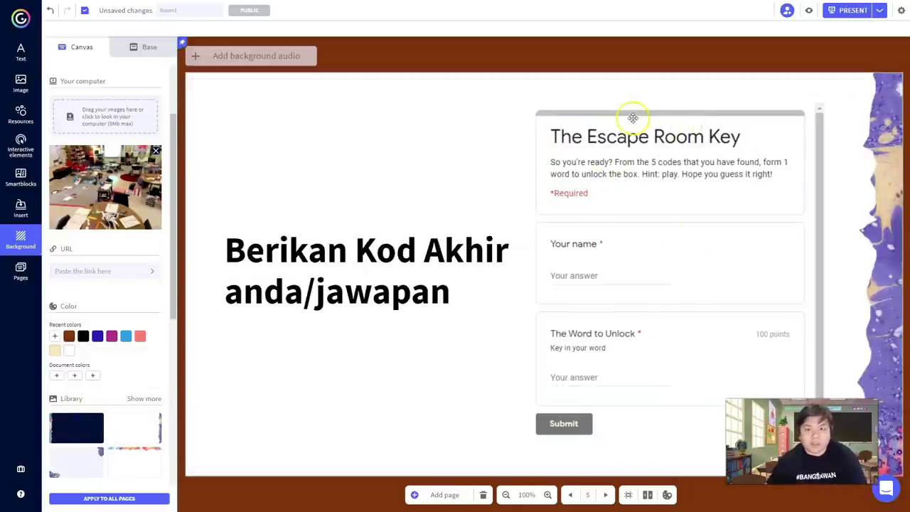
Link the SUDAH button on the Final Input page to the "Berikan Kod Akhir anda/jawapan" page and save the interactivity.
click(21, 272)
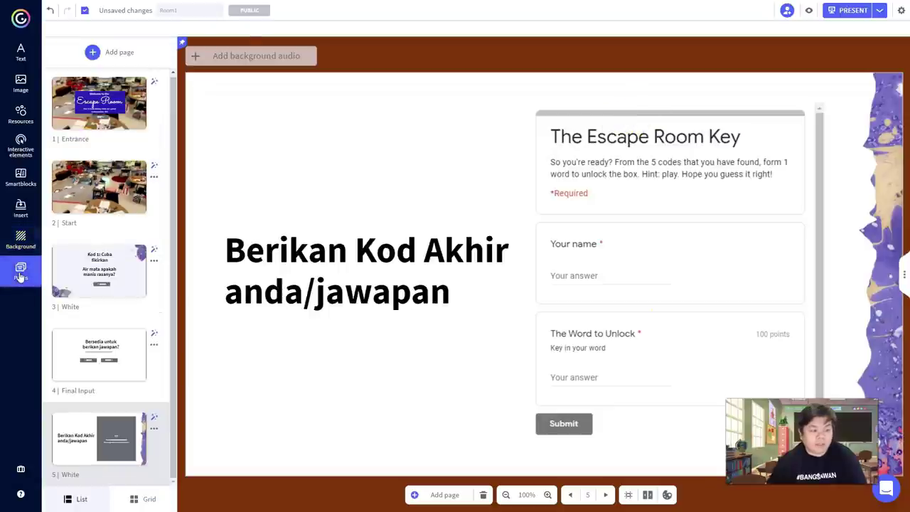
click(128, 376)
click(590, 327)
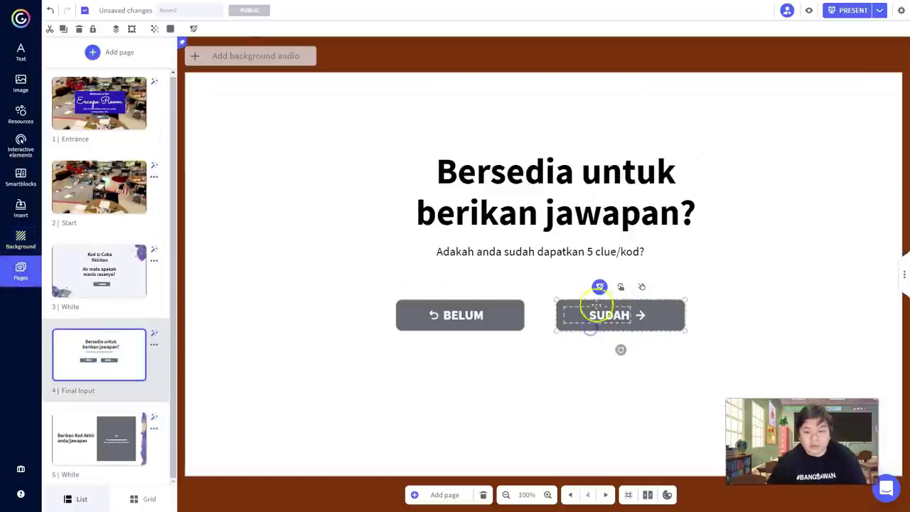
click(599, 286)
click(492, 233)
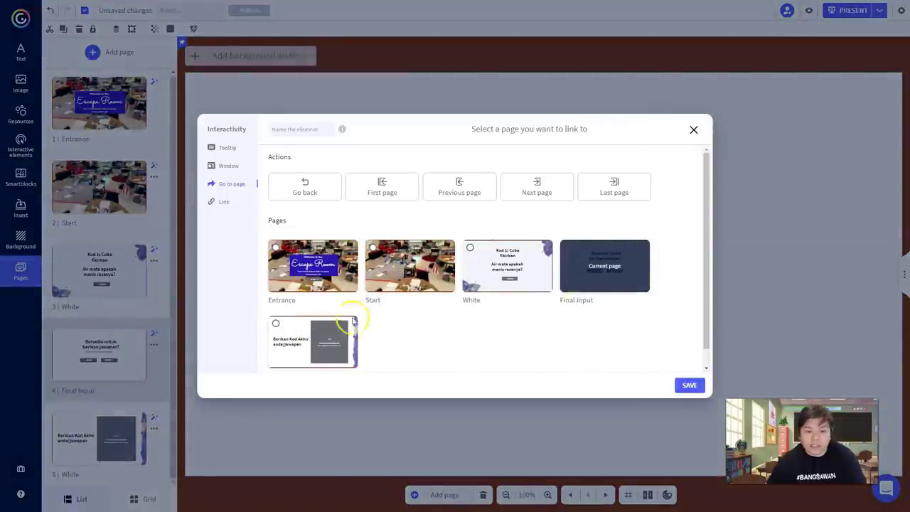
click(314, 348)
click(689, 385)
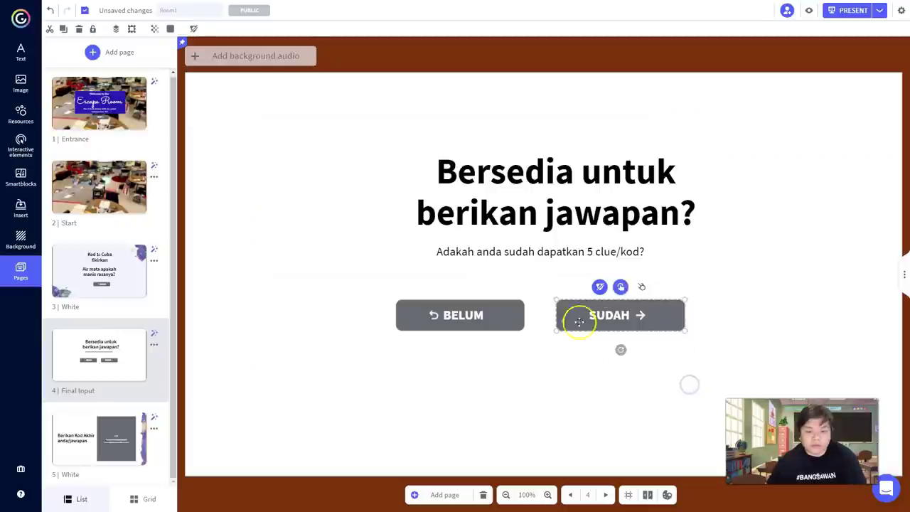
Preview the project, test the SUDAH button, fill the embedded form's two fields with sample text, and return to editing.
click(808, 10)
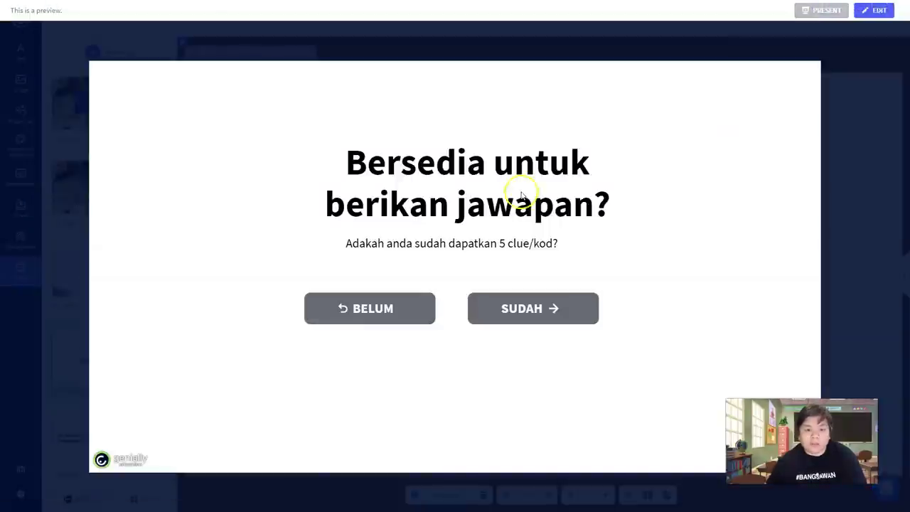
click(523, 317)
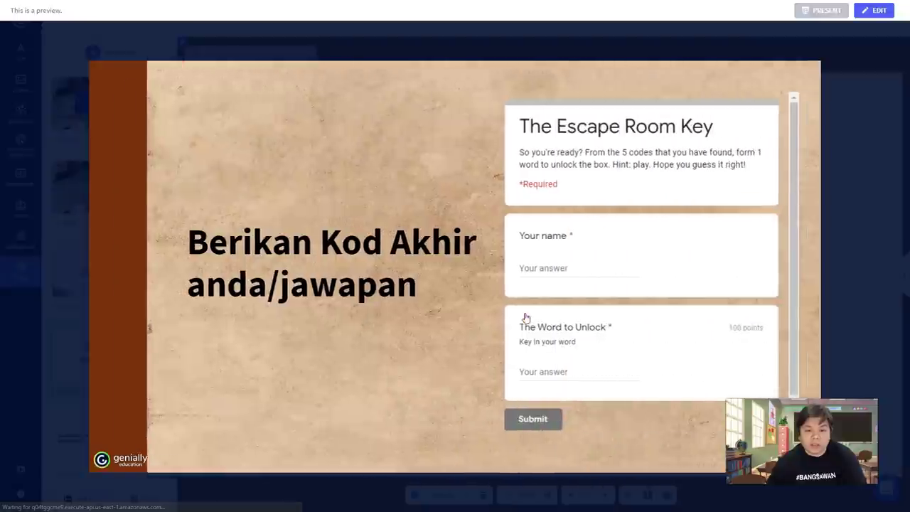
click(508, 267)
text(sdfsdf)
click(502, 372)
text(dsfdf)
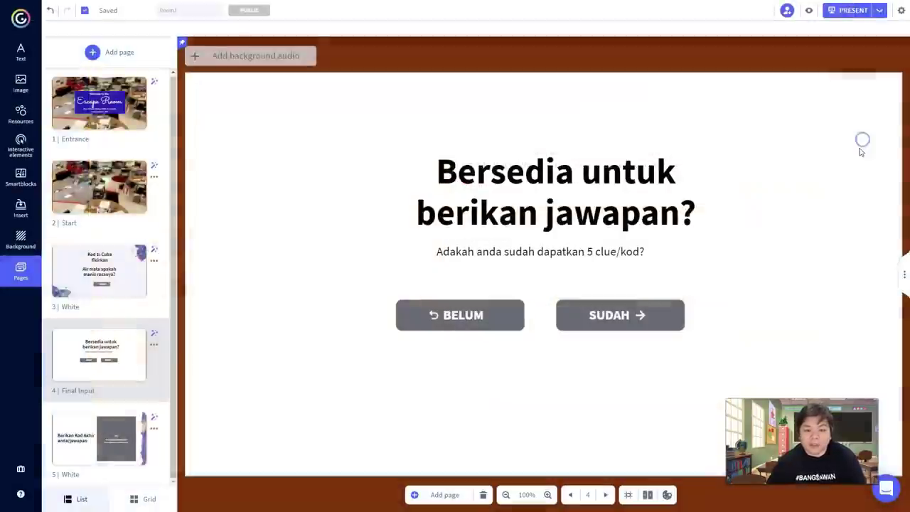
click(863, 140)
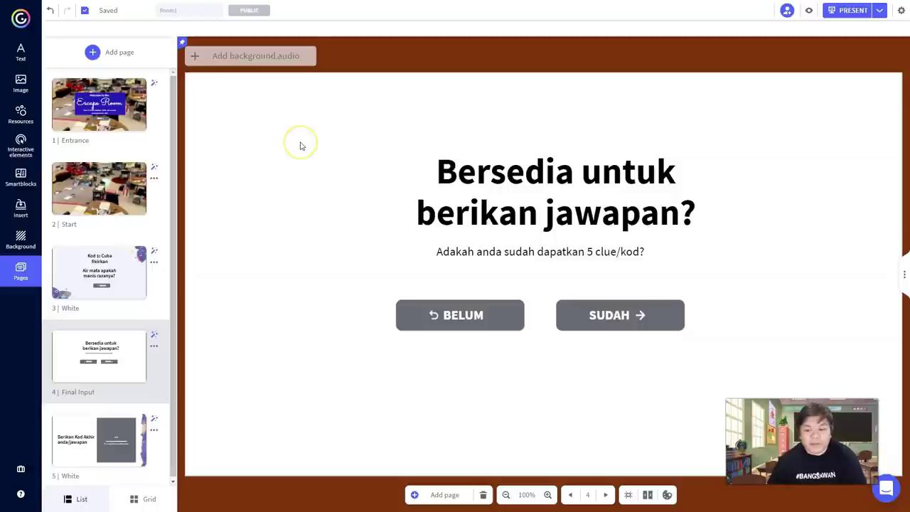
Check the options for adding background audio from the computer or a URL, then cancel without adding any.
click(256, 57)
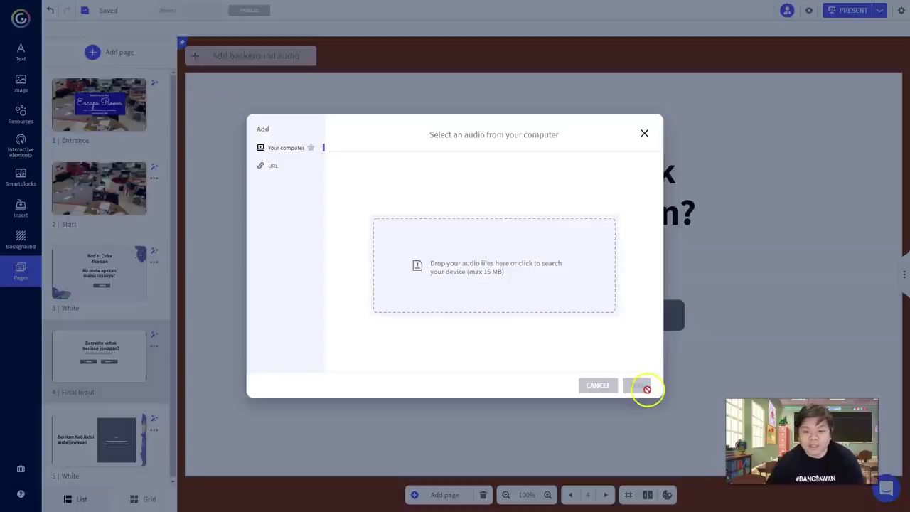
click(597, 385)
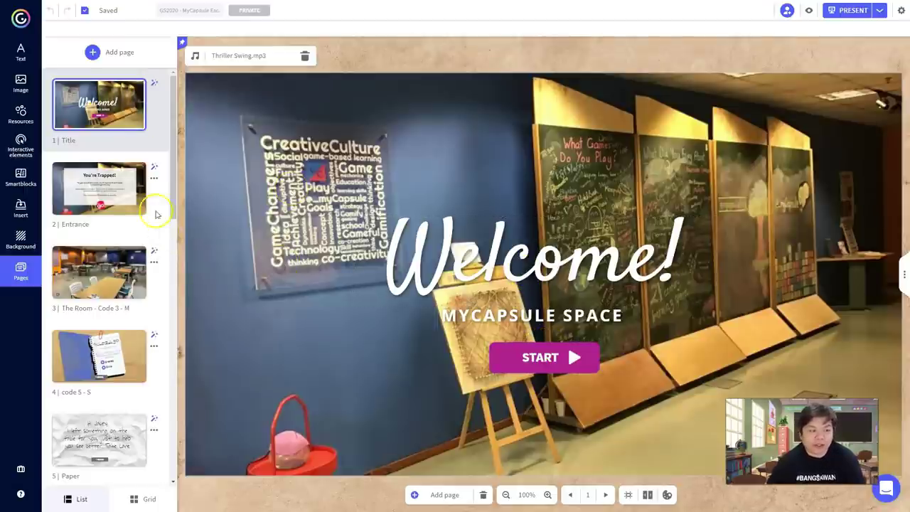
Switch to the MyCapsule escape room project, review its Entrance page and examine the interactive objects on The Room - Code 3 - M page.
click(135, 203)
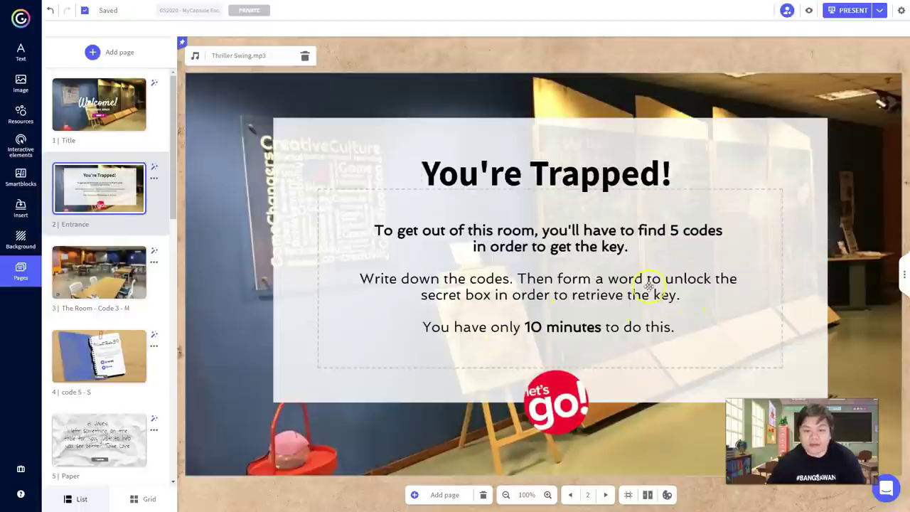
click(157, 283)
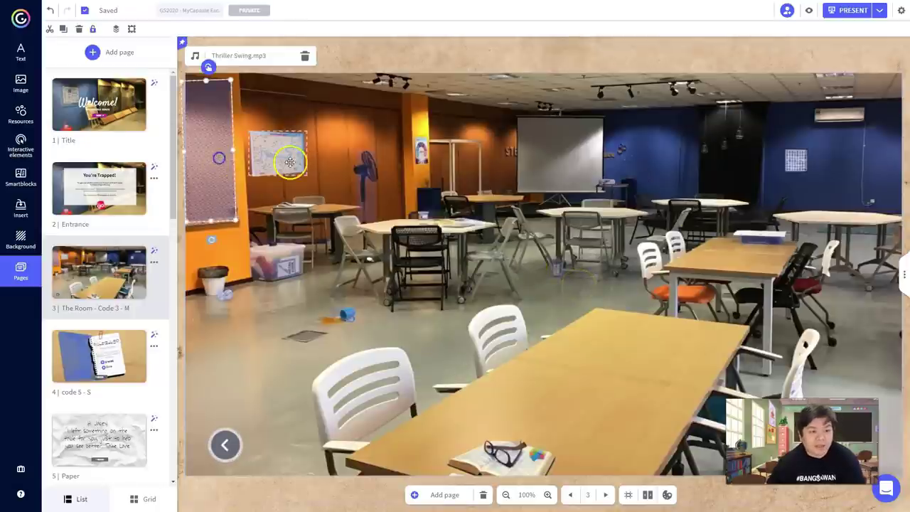
click(290, 158)
click(419, 151)
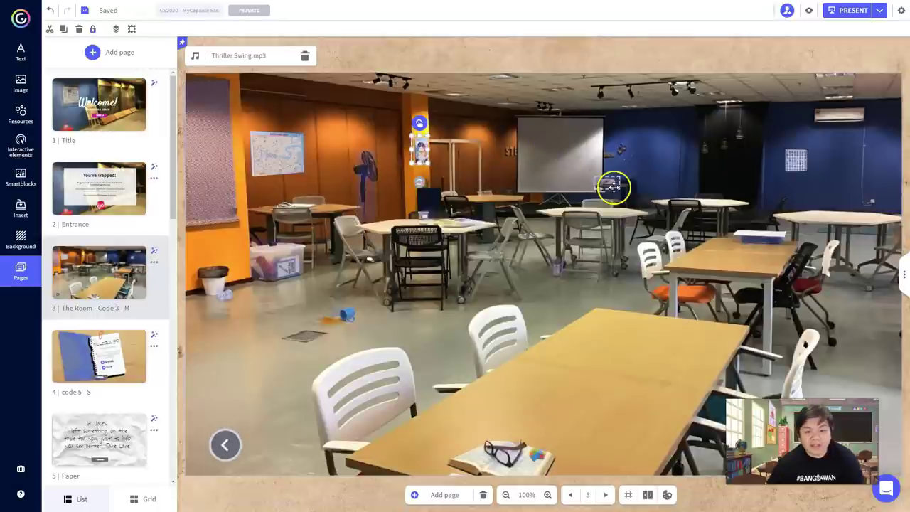
click(796, 162)
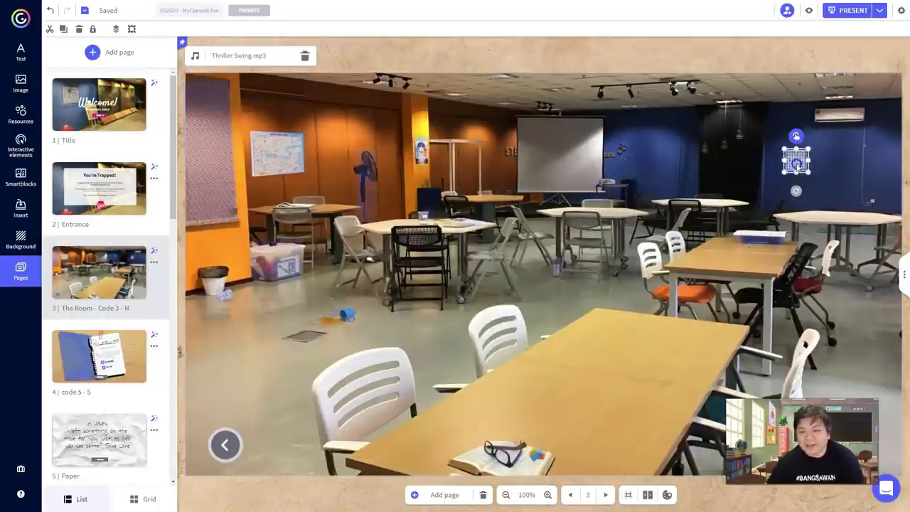
click(559, 262)
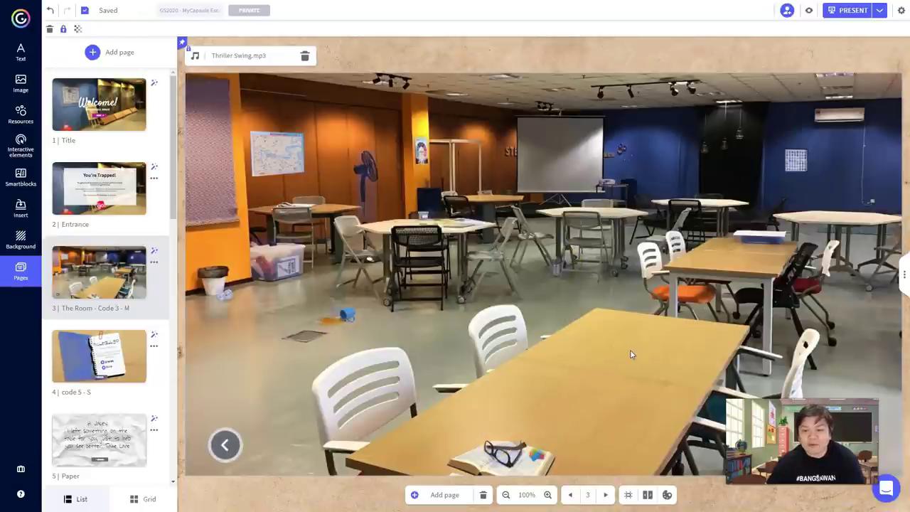
click(506, 453)
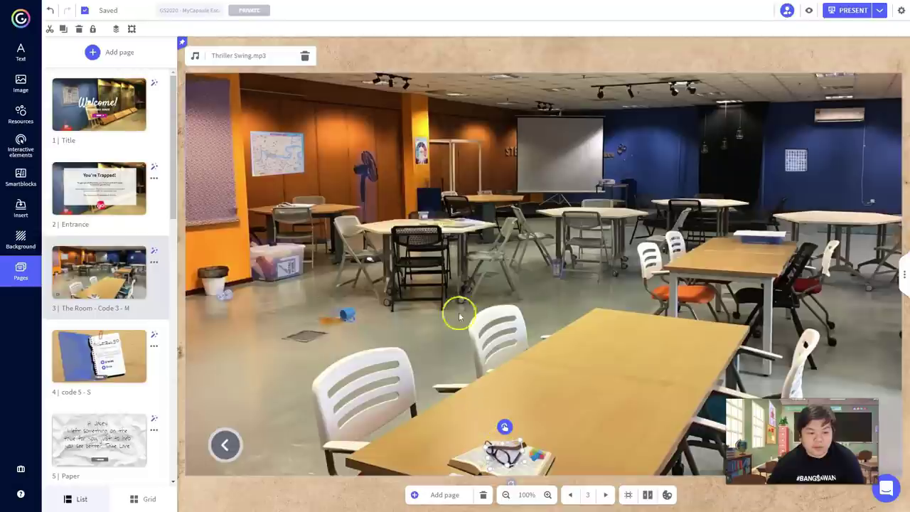
click(348, 315)
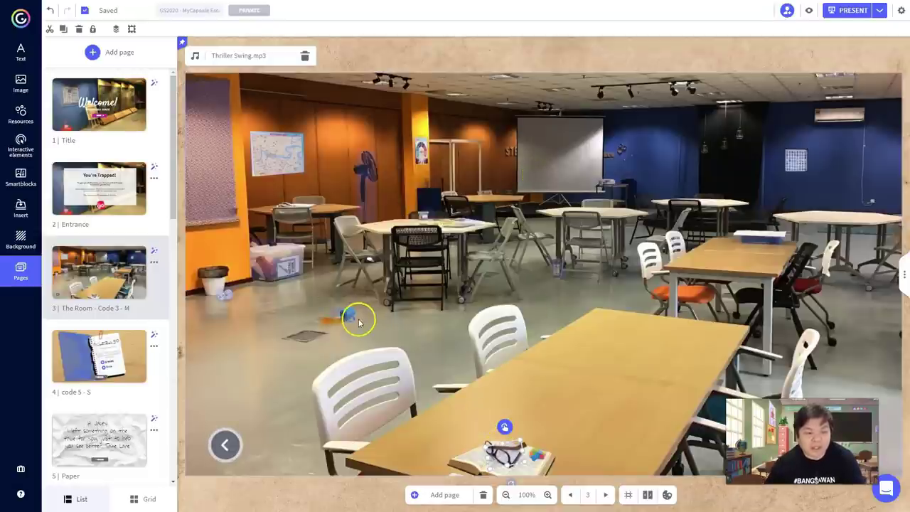
drag(226, 300, 552, 278)
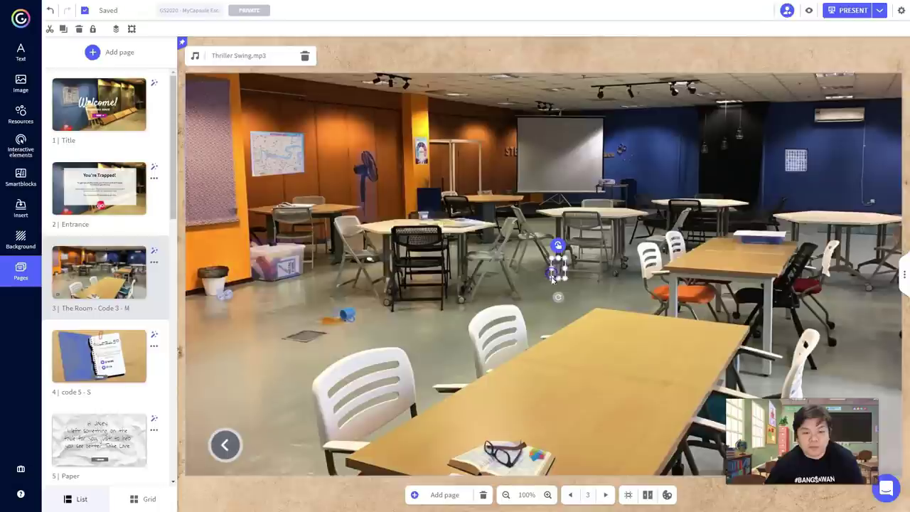
click(551, 323)
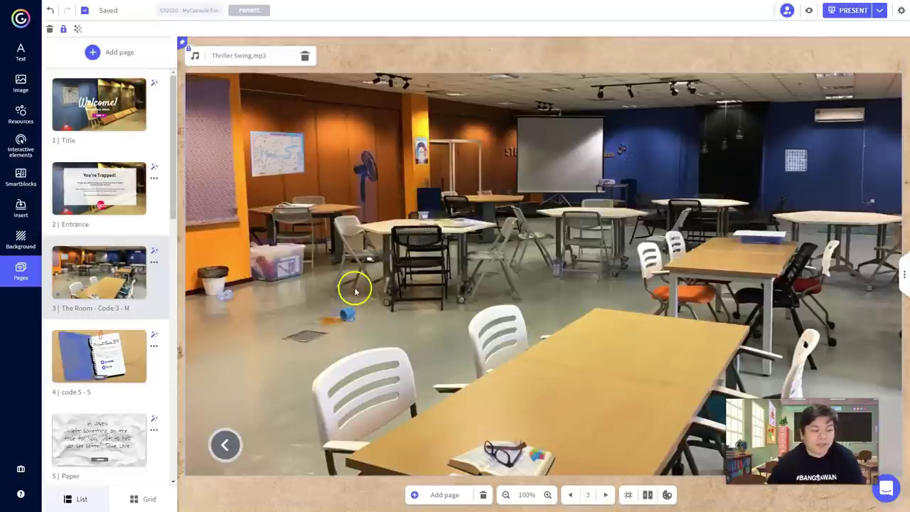
Review the example puzzle pages: code 5 - S, Paper, the Kuching map page, and Code 1 - G.
click(104, 346)
scroll(101, 349, down, 3)
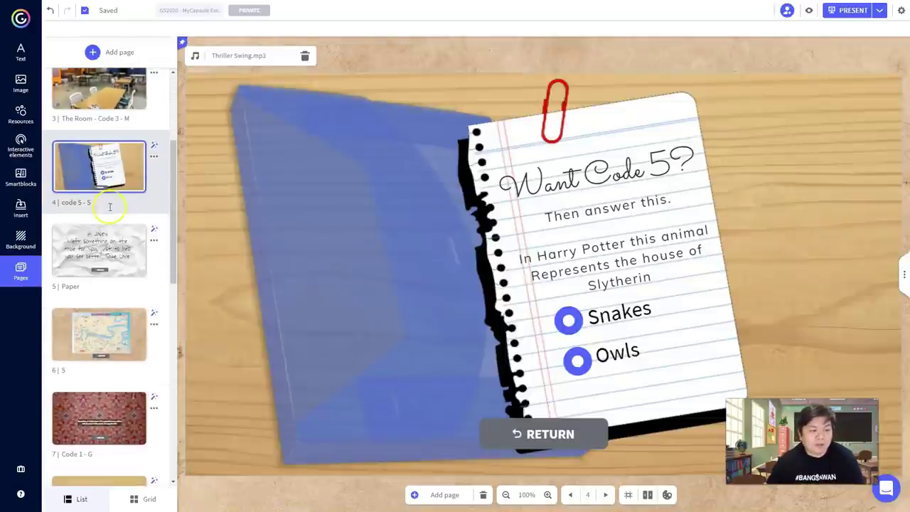
click(102, 253)
click(112, 168)
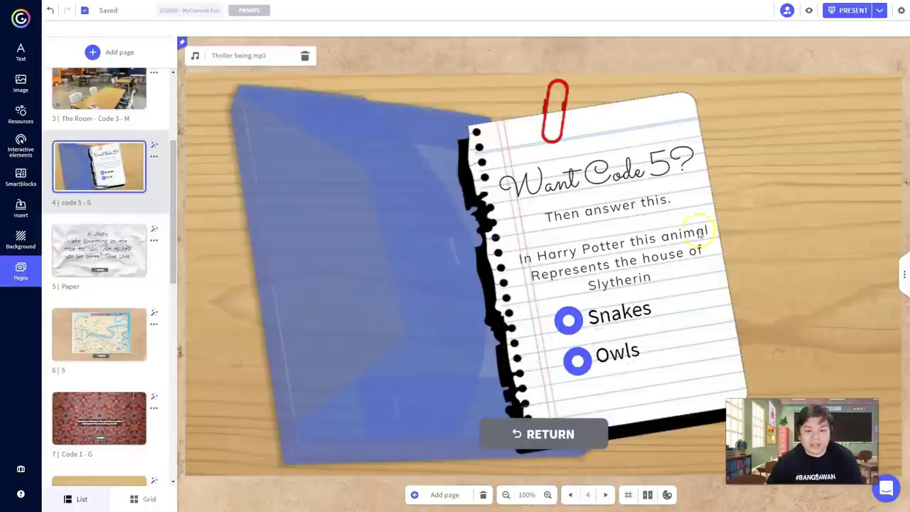
click(98, 338)
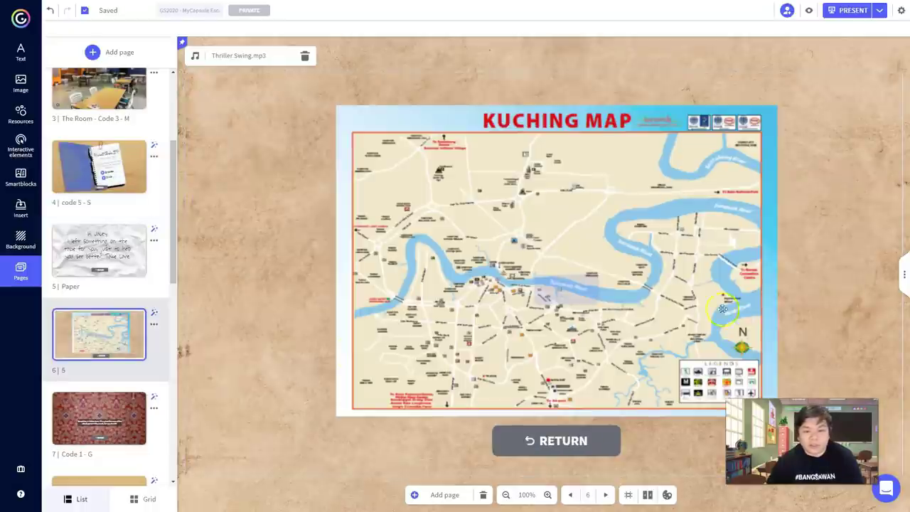
click(113, 426)
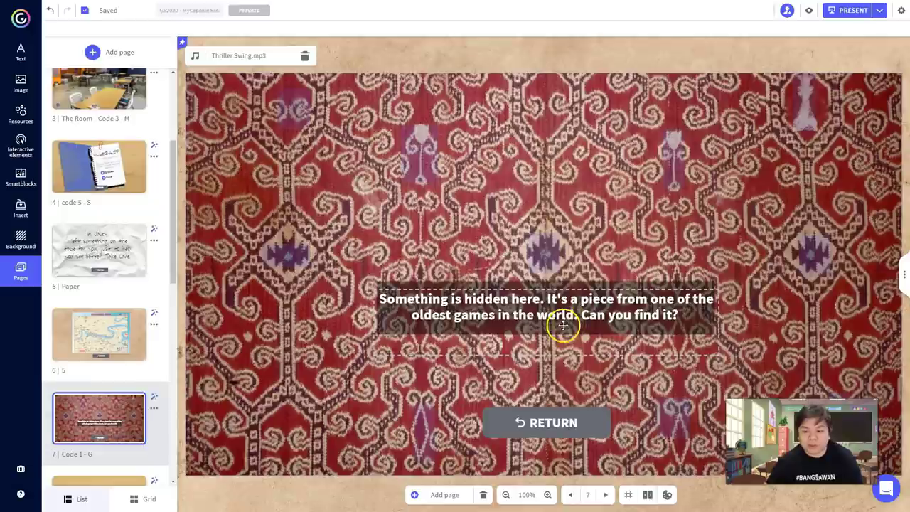
Examine the transparent hotspot shapes placed over the carpet motifs on the Code 1 - G page.
click(805, 107)
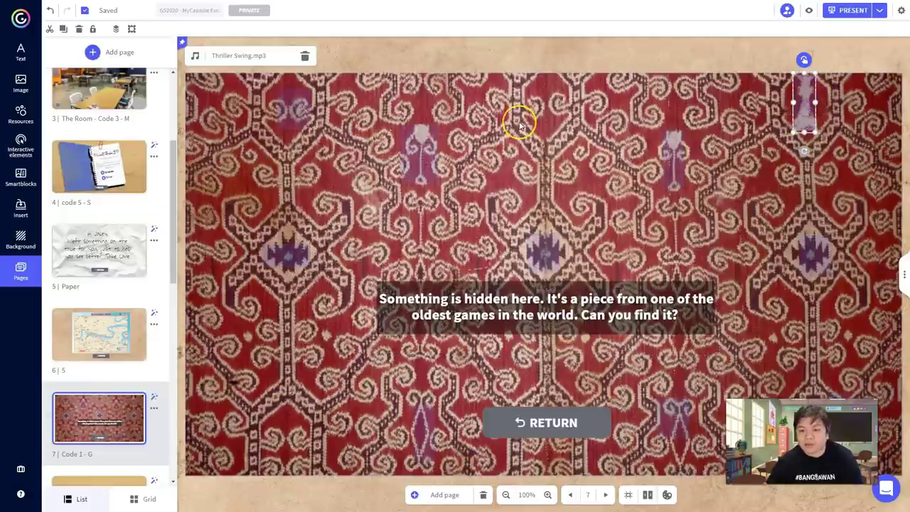
click(293, 106)
click(815, 252)
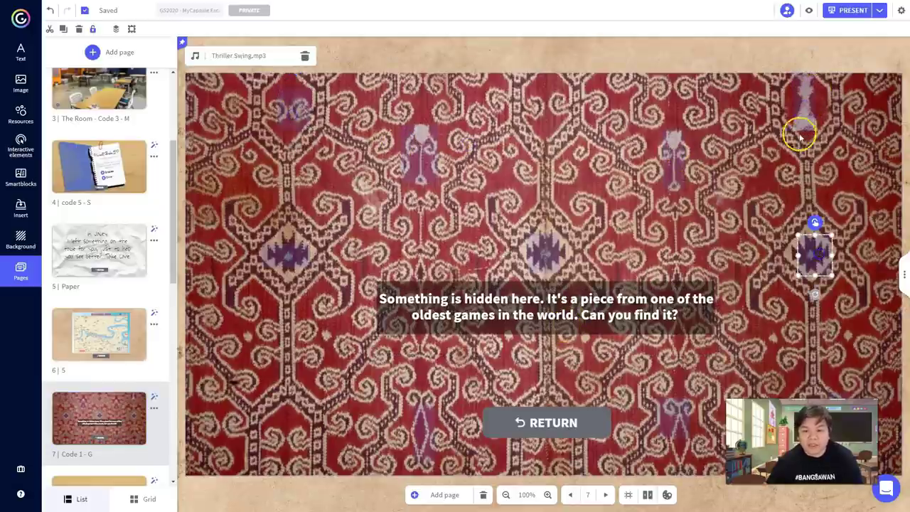
click(801, 112)
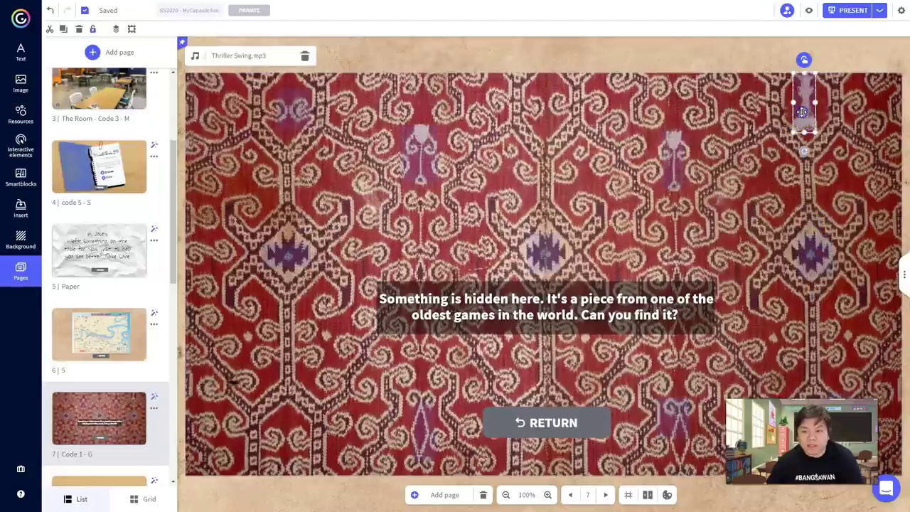
Preview the Code 1 - G page and test two wrong motif hotspots, returning to the puzzle after each.
click(810, 10)
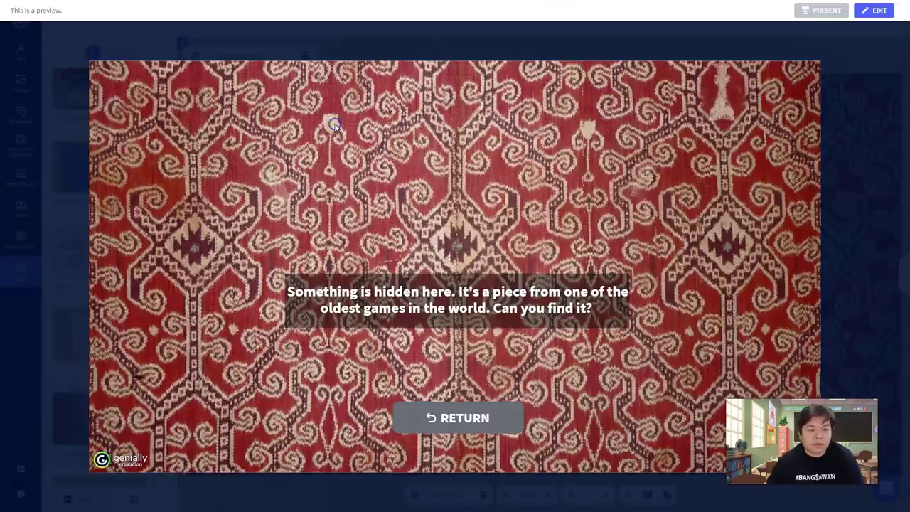
click(335, 126)
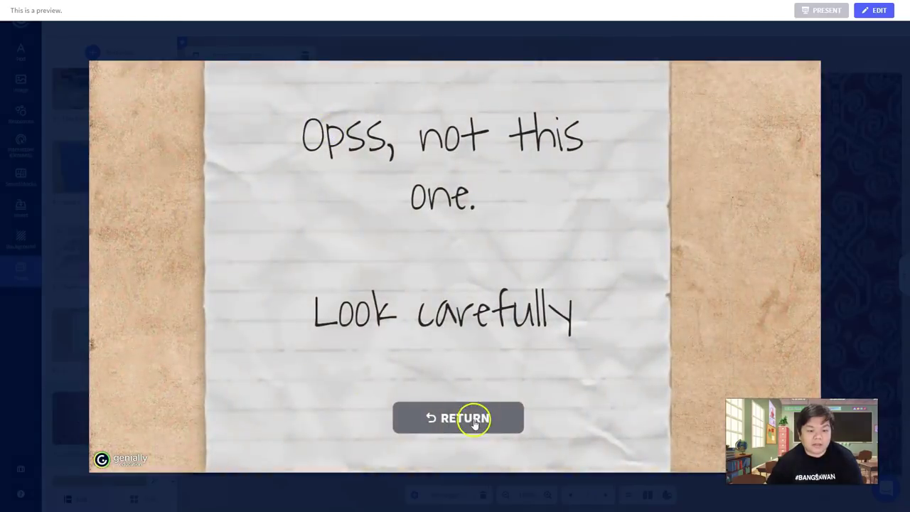
click(474, 422)
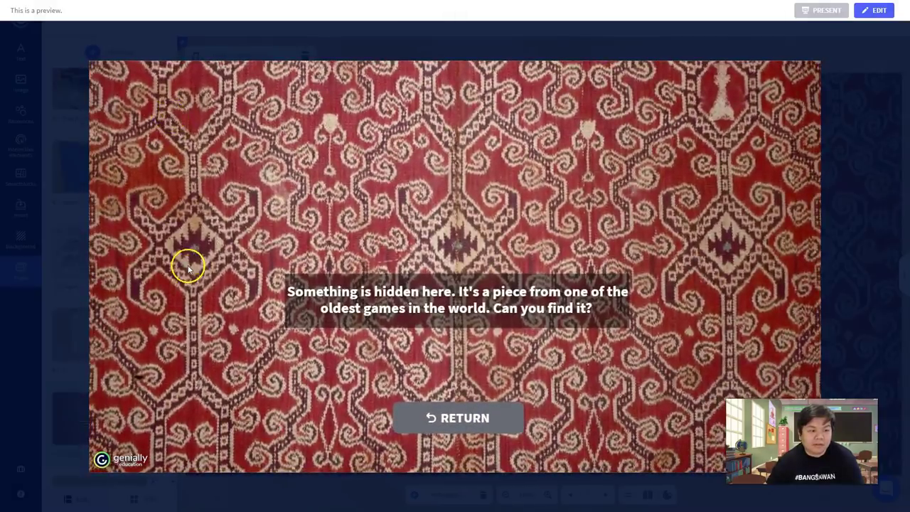
click(192, 258)
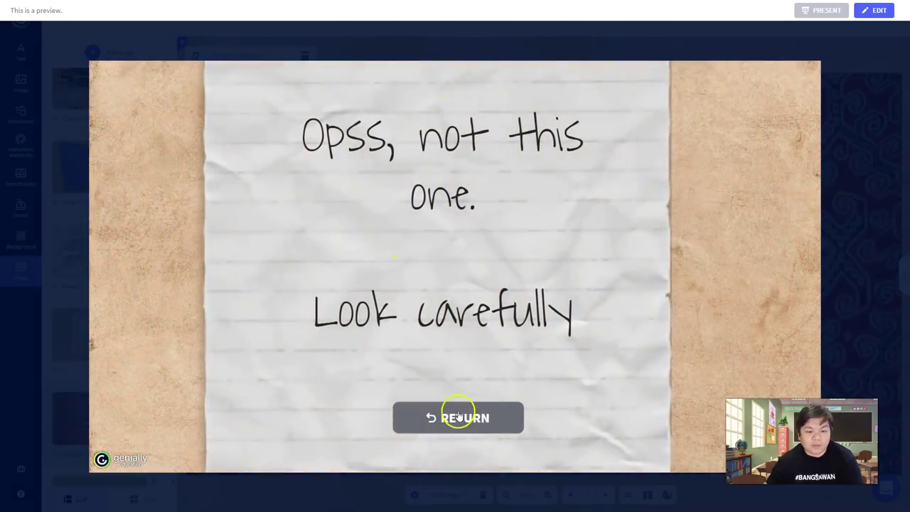
click(458, 417)
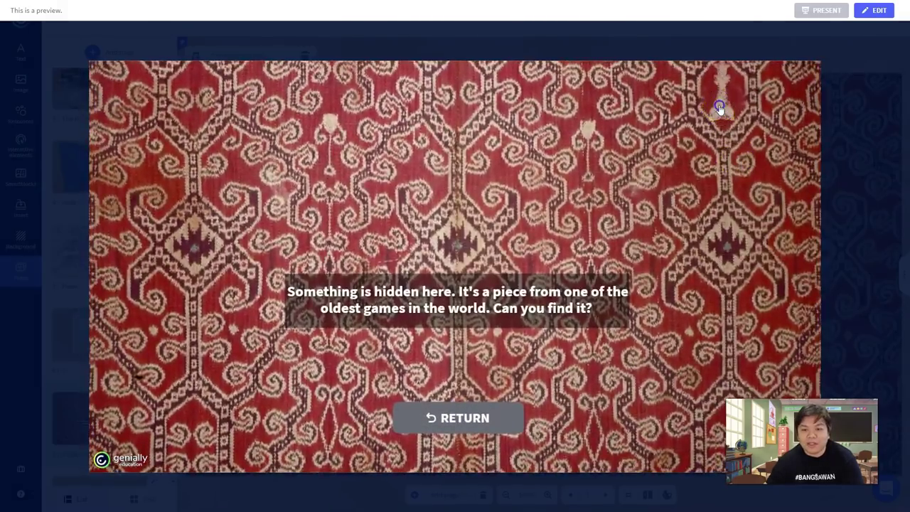
Test the correct chess-piece hotspot, reveal the first code from the king, and return to editing.
click(719, 107)
click(437, 334)
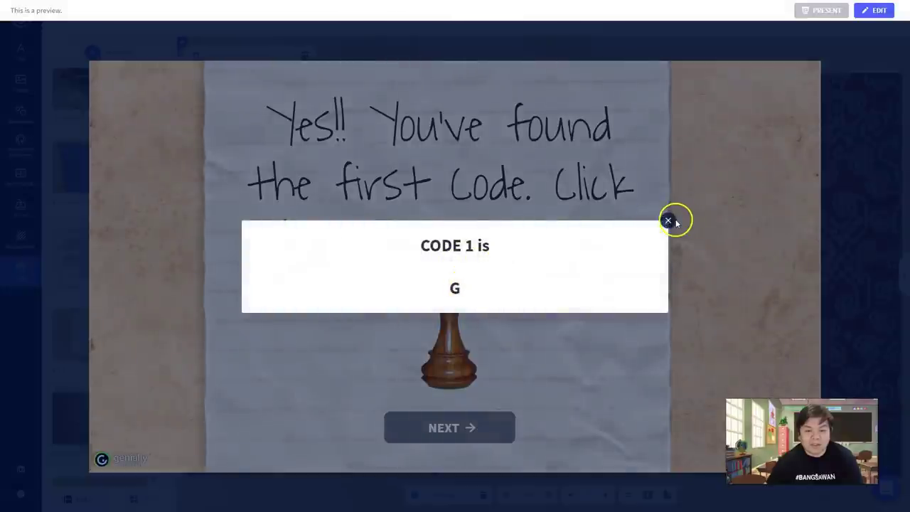
click(668, 221)
key(Escape)
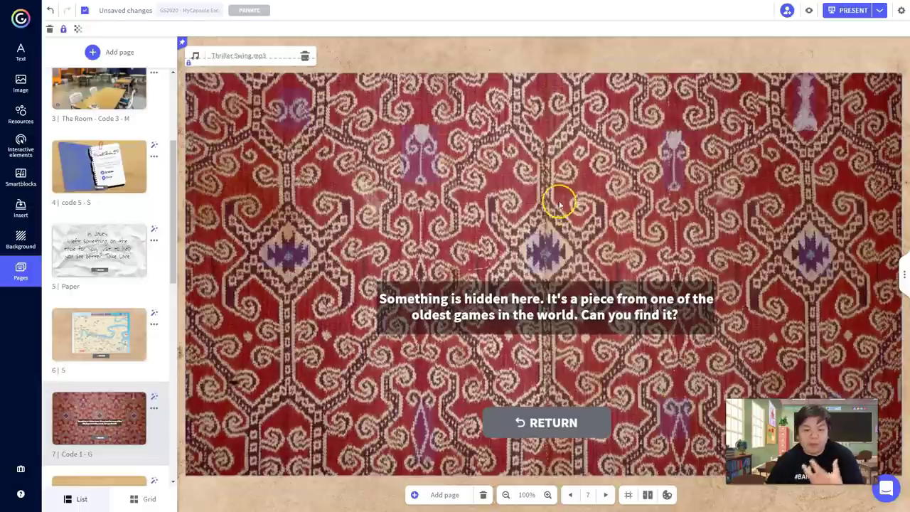
Give the central diamond hotspot a Window interactivity with the text "Ini bukan kodnya!" and save it.
click(542, 245)
click(543, 220)
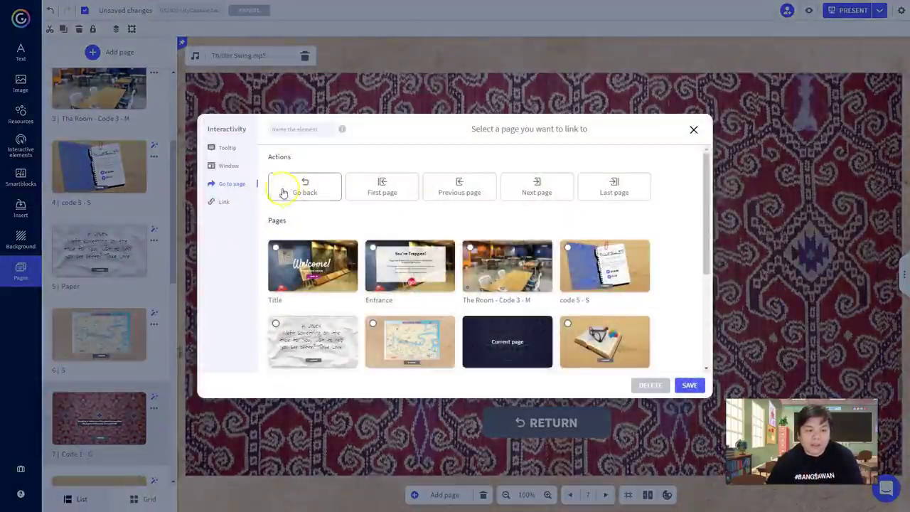
click(225, 166)
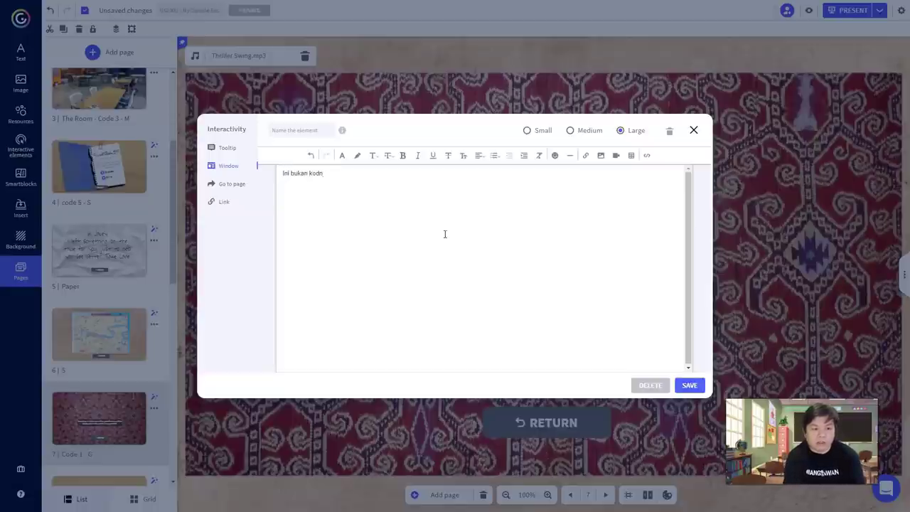
text(!)
click(689, 385)
click(547, 250)
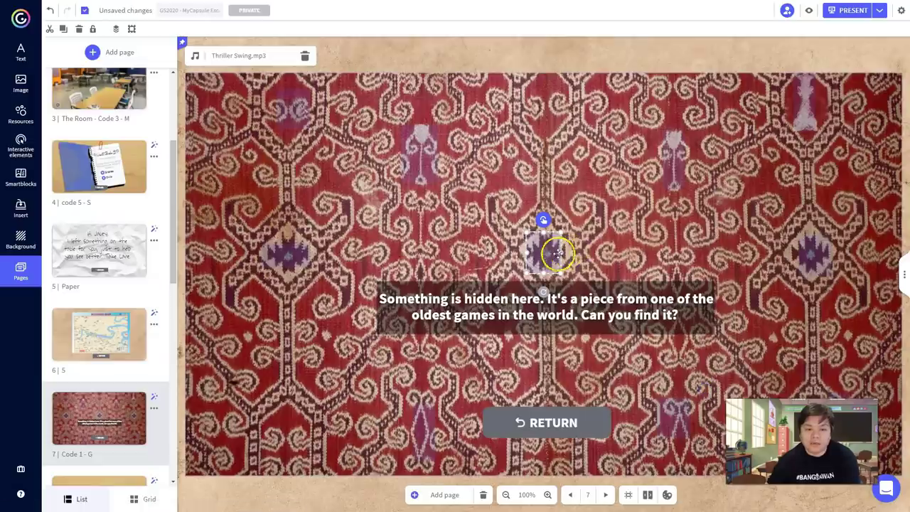
Preview the page, test the central diamond hotspot's pop-up window, close it and return to editing.
click(808, 13)
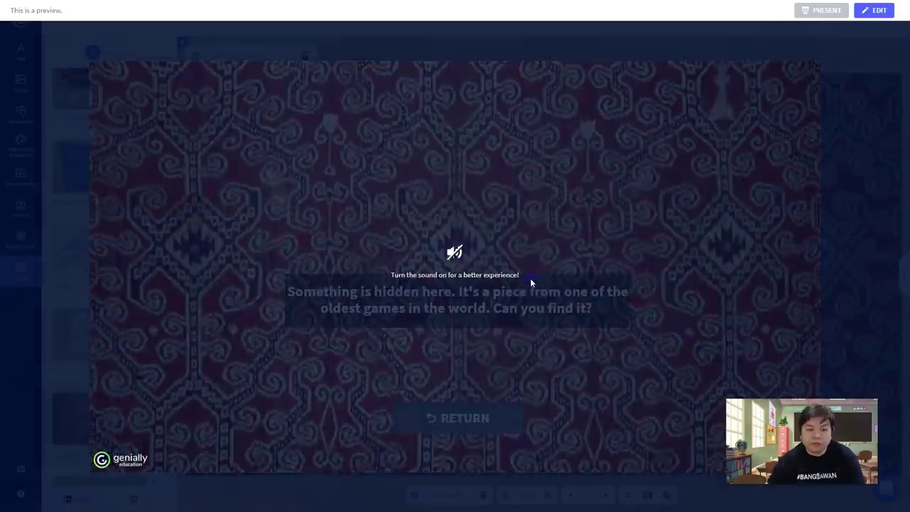
click(469, 249)
click(459, 247)
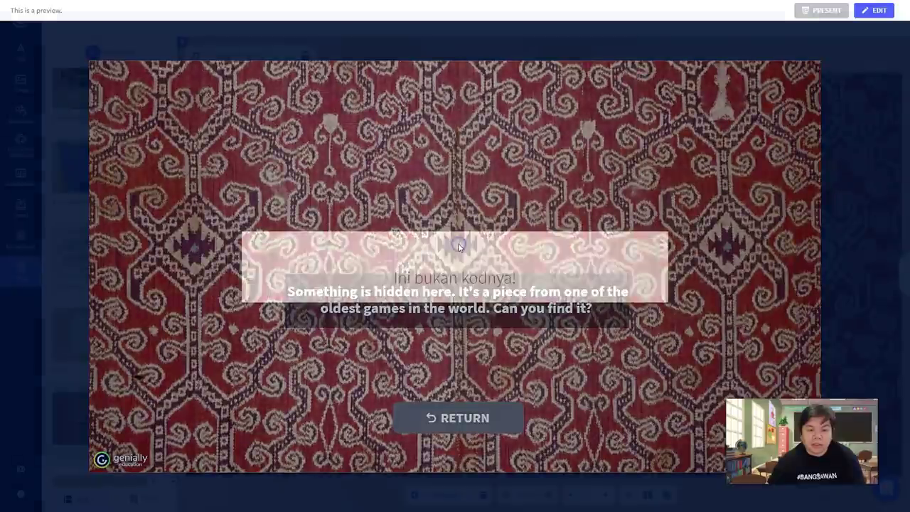
click(667, 233)
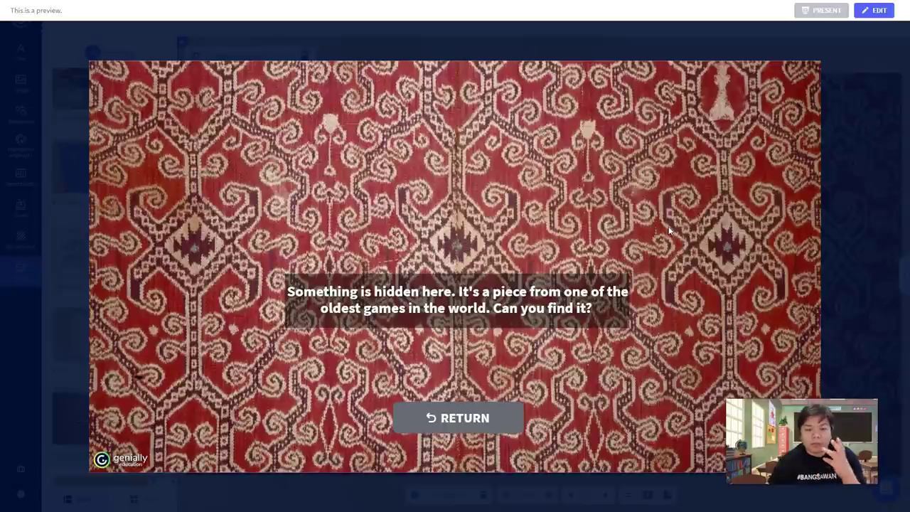
click(874, 10)
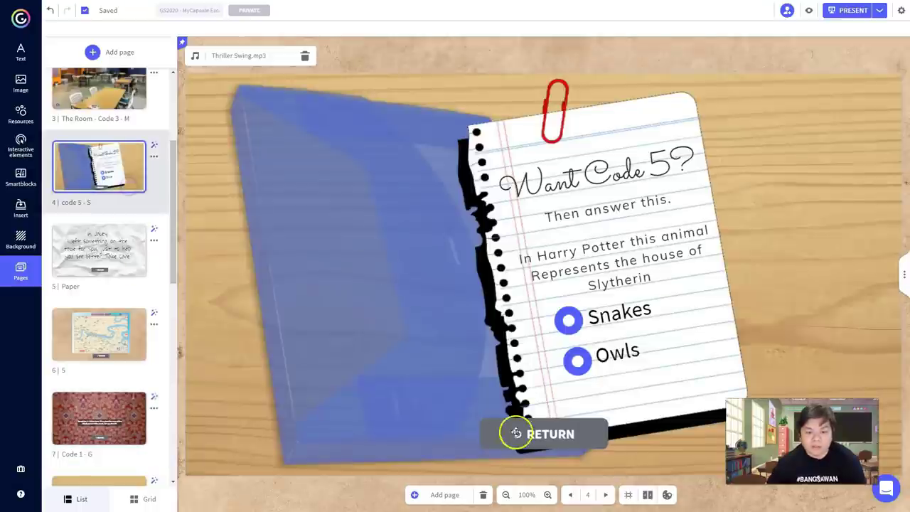
Review the remaining example pages, including Code 4 - A, Final Copy and Final with its embedded form, and return to the Title page.
scroll(114, 358, down, 1)
scroll(113, 357, down, 5)
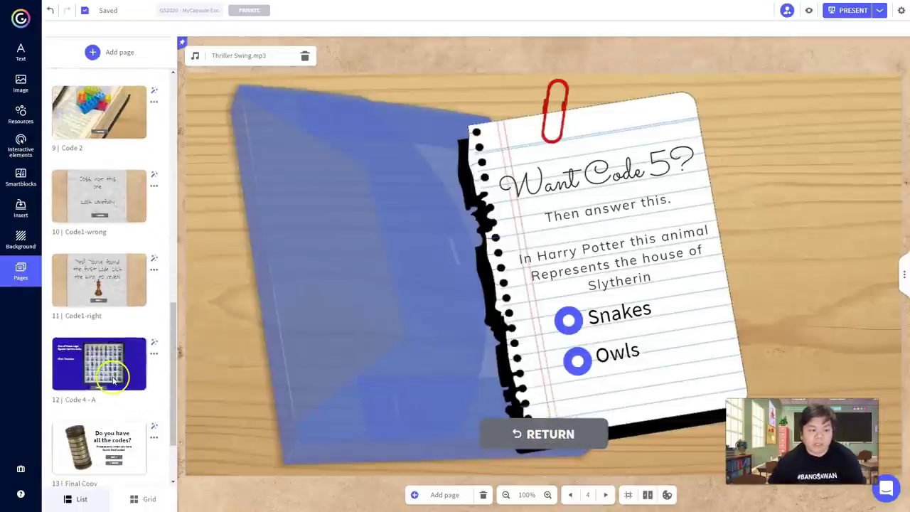
click(106, 355)
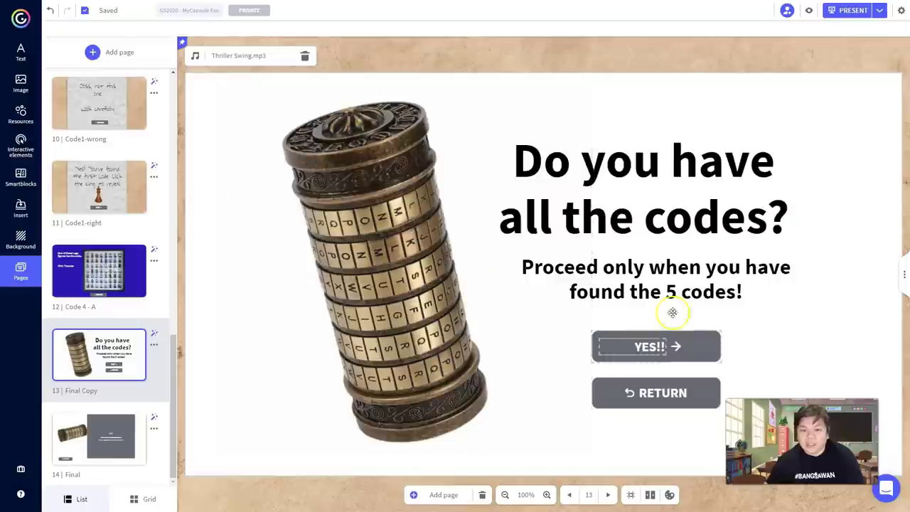
click(99, 437)
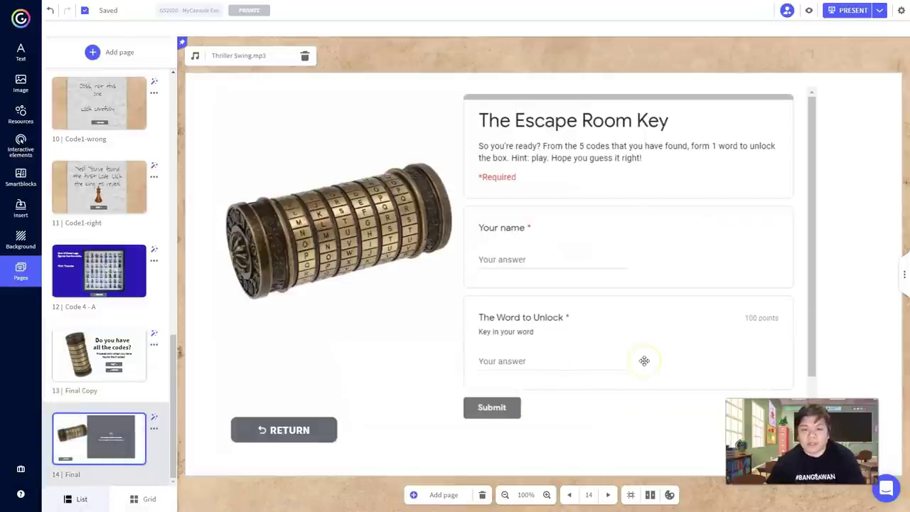
scroll(100, 270, up, 15)
click(103, 106)
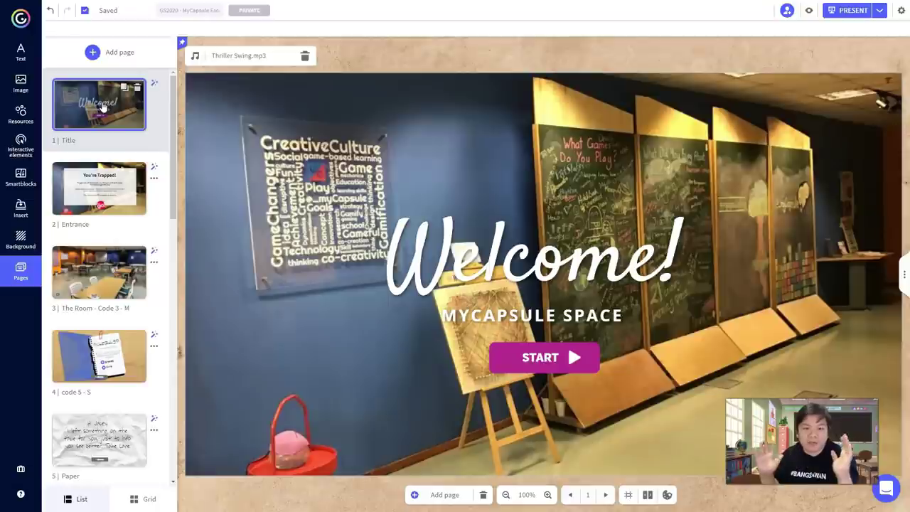